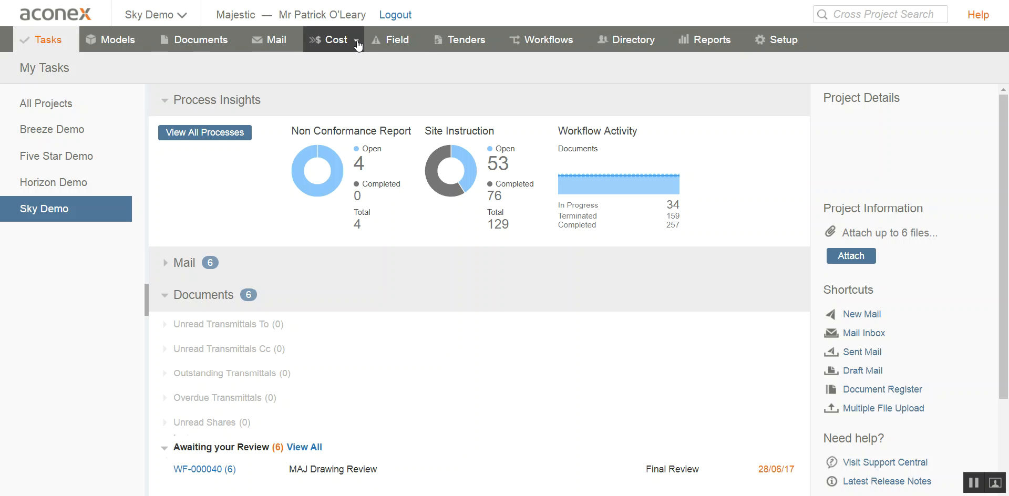
- Open the Cost Reports for the Sky Demo project and switch the report list to Organisation Reports
{"action": "left_click", "coordinate": [357, 44]}
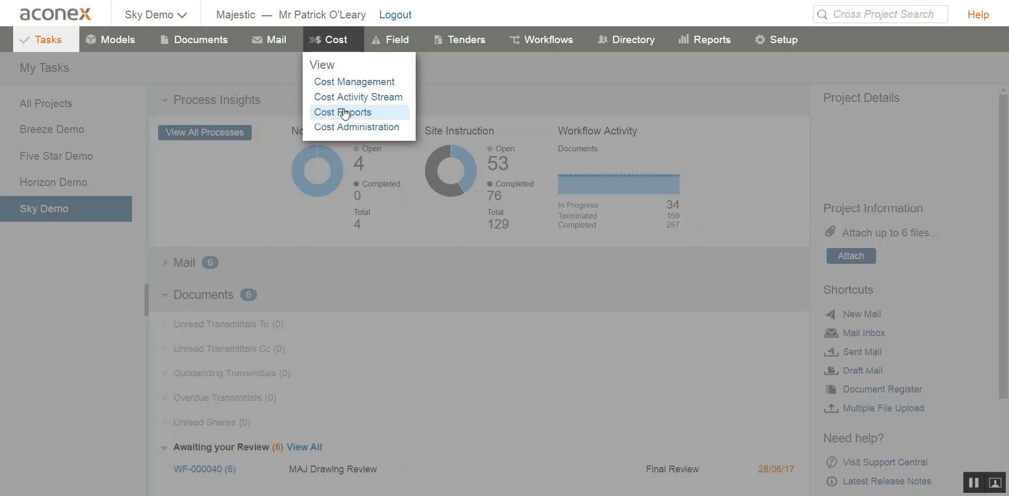
{"action": "left_click", "coordinate": [344, 112]}
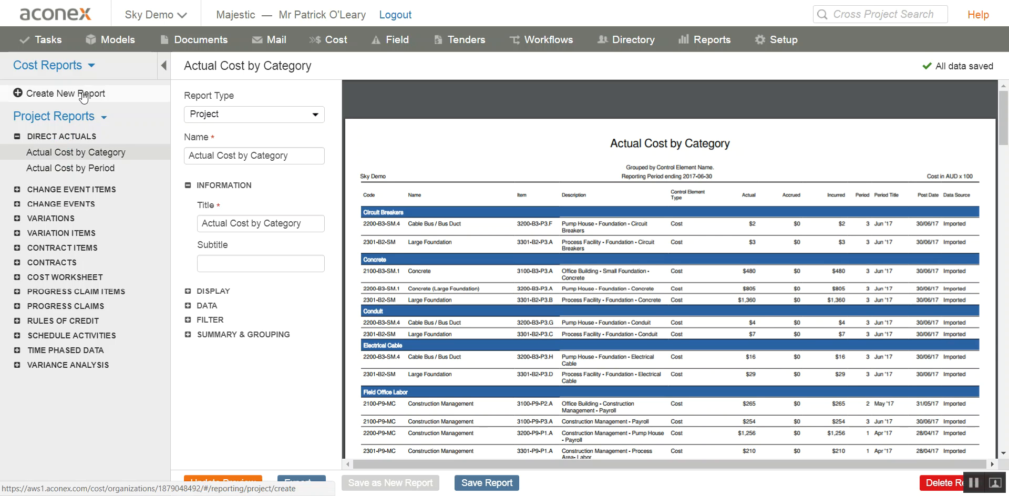
{"action": "left_click", "coordinate": [105, 121]}
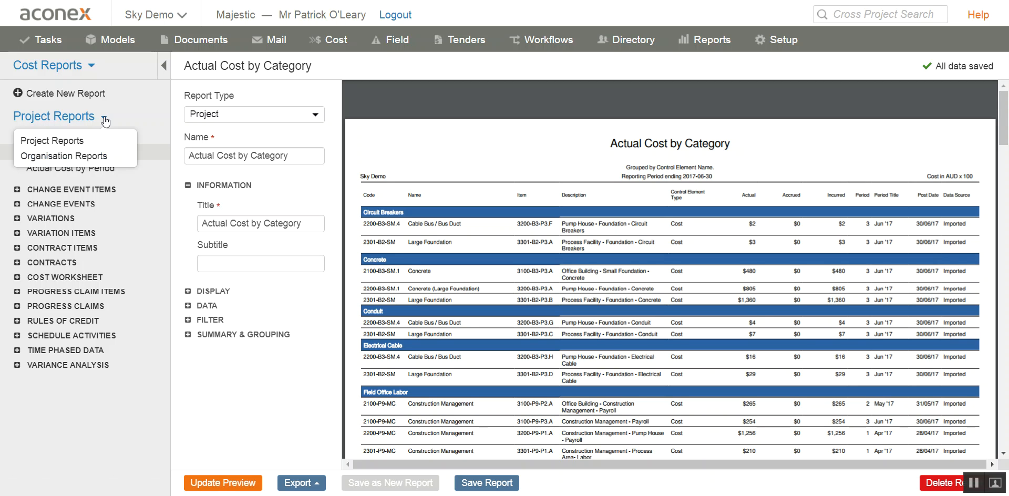
{"action": "left_click", "coordinate": [88, 162]}
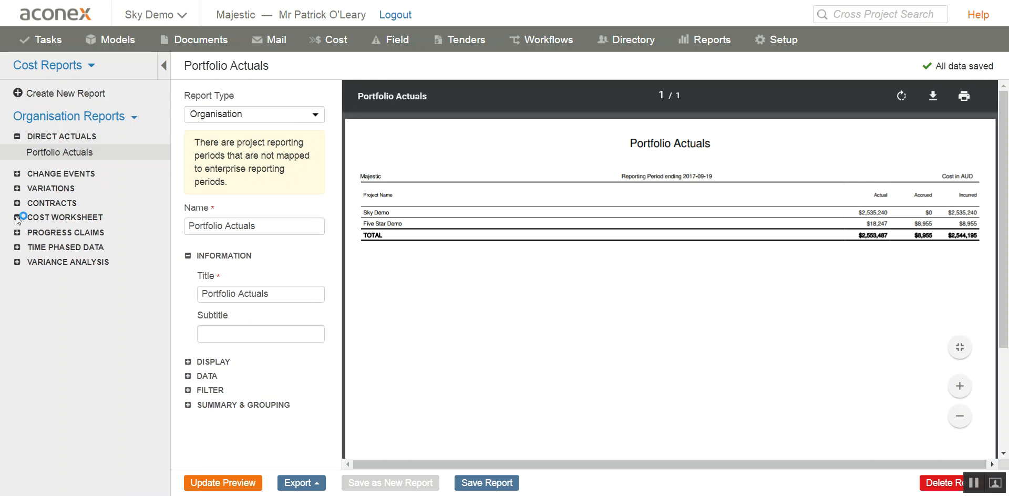
- Open the Portfolio Cost Comparison report under Cost Worksheet and enlarge its preview to review all columns
{"action": "left_click", "coordinate": [18, 217]}
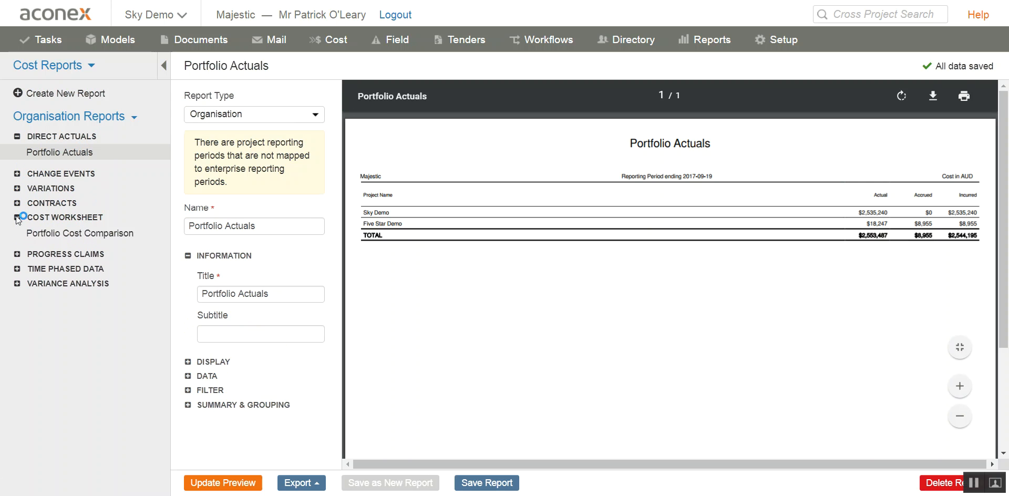
{"action": "left_click", "coordinate": [76, 235]}
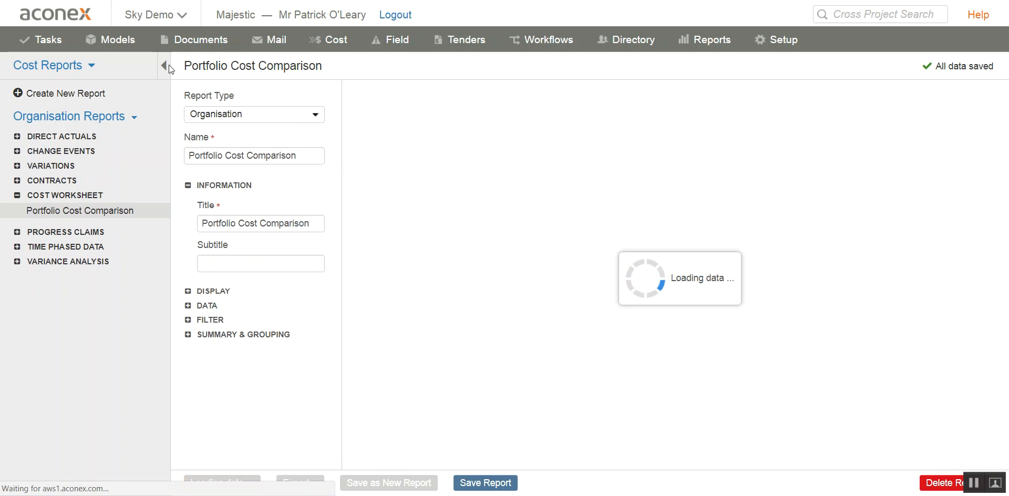
{"action": "left_click", "coordinate": [165, 66]}
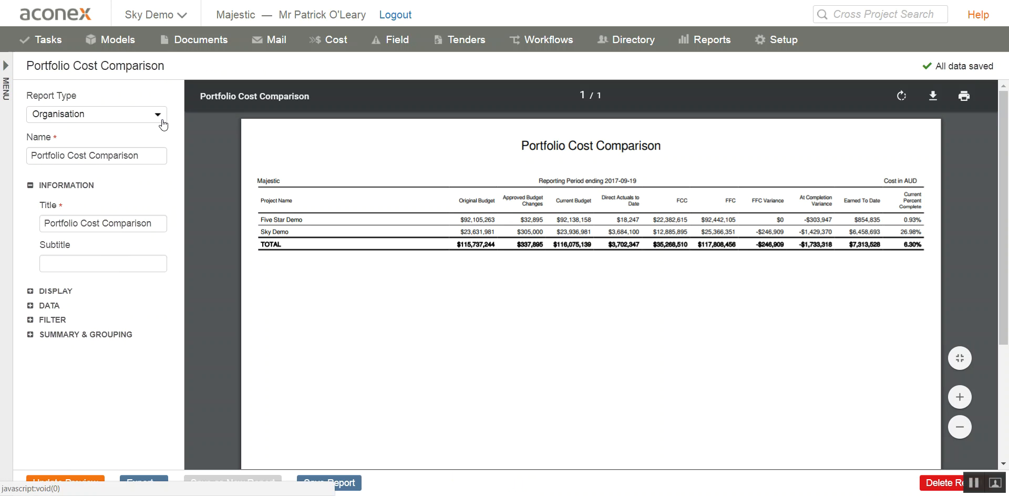
{"action": "left_click", "coordinate": [970, 397]}
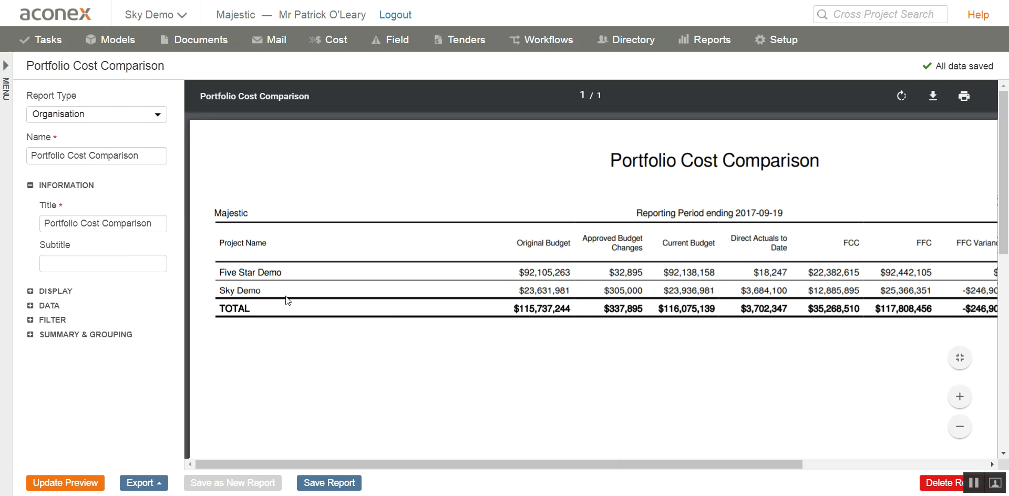
{"action": "left_click_drag", "start_coordinate": [349, 464], "coordinate": [421, 461]}
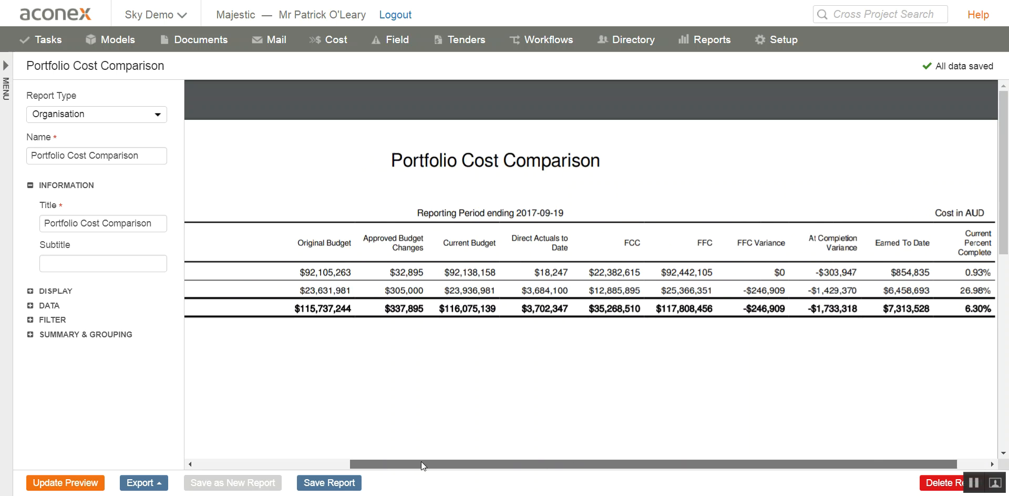
- Exclude the Original Budget, Approved Budget Changes and Earned To Date columns from the Portfolio Cost Comparison report
{"action": "left_click", "coordinate": [30, 291]}
{"action": "scroll", "coordinate": [129, 321], "scroll_direction": "down", "scroll_amount": 5}
{"action": "scroll", "coordinate": [129, 321], "scroll_direction": "down", "scroll_amount": 2}
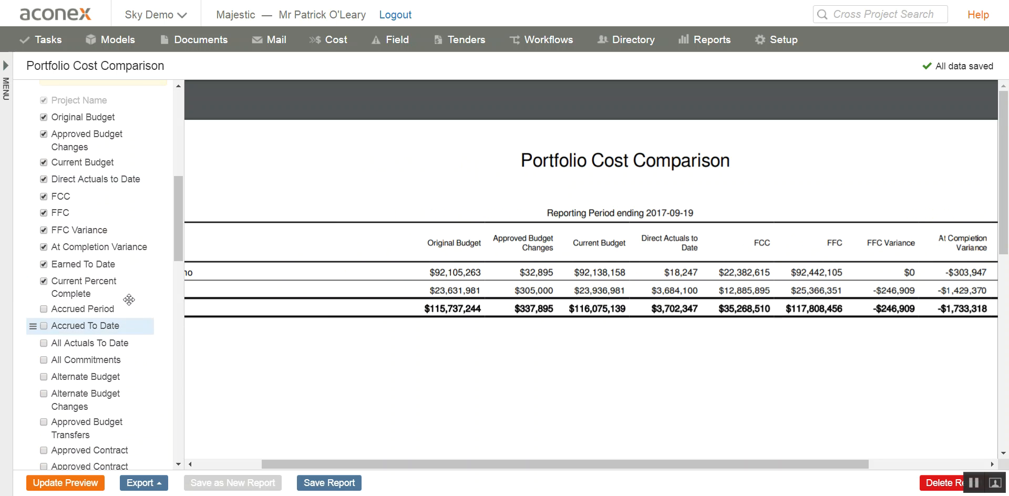
{"action": "left_click", "coordinate": [44, 118]}
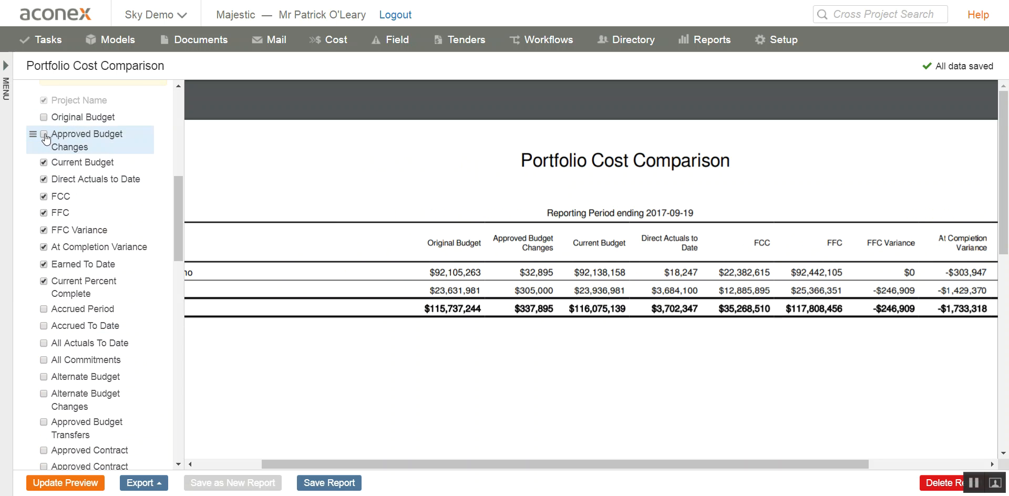
{"action": "left_click", "coordinate": [45, 135]}
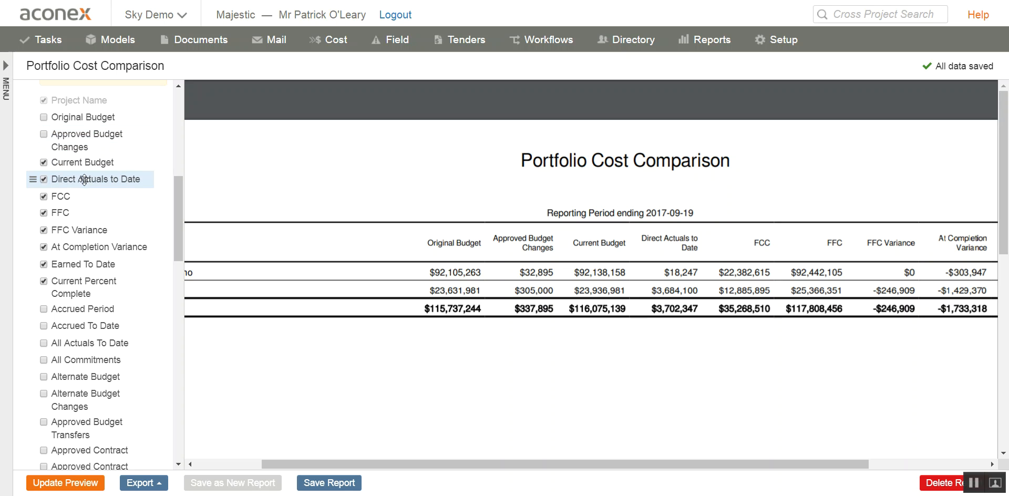
{"action": "left_click", "coordinate": [44, 265]}
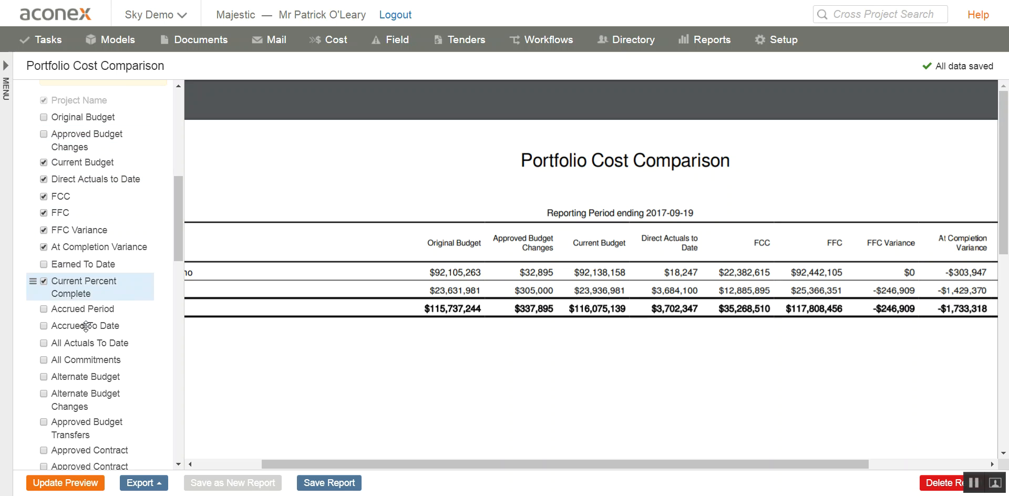
- Include the All Commitments column directly after Direct Actuals to Date and refresh the report preview
{"action": "left_click", "coordinate": [44, 360]}
{"action": "left_click_drag", "start_coordinate": [90, 363], "coordinate": [101, 199]}
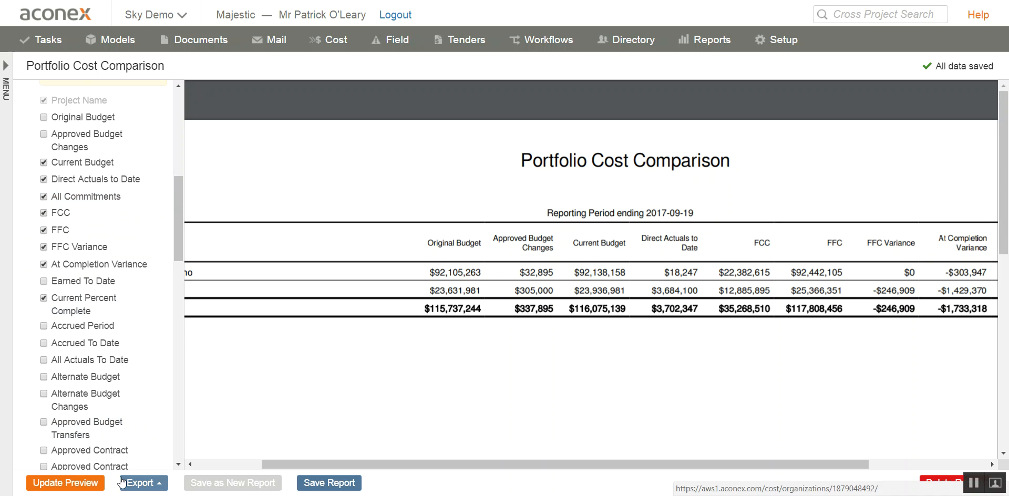
{"action": "left_click", "coordinate": [82, 482]}
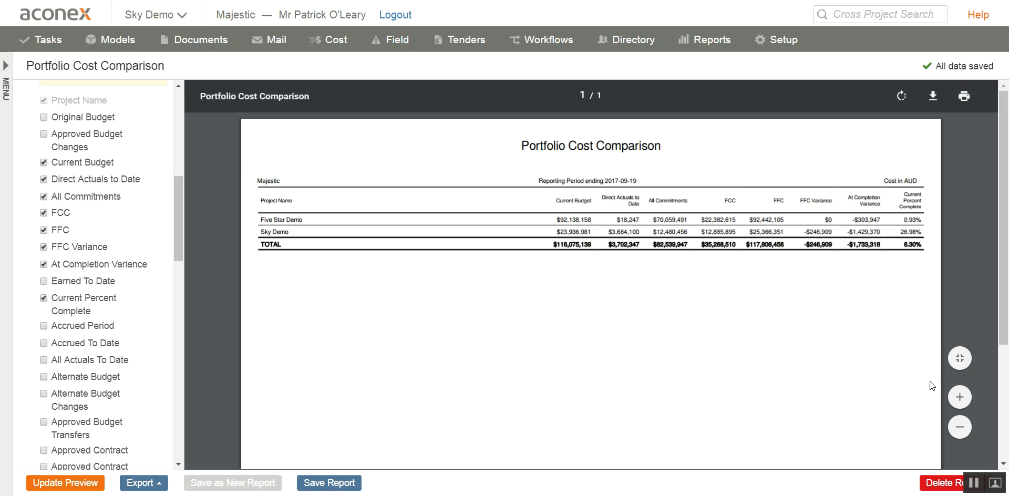
- Examine the refreshed report's columns, the other columns available for display and the export formats
{"action": "left_click", "coordinate": [959, 397]}
{"action": "left_click_drag", "start_coordinate": [736, 462], "coordinate": [869, 461]}
{"action": "scroll", "coordinate": [807, 452], "scroll_direction": "left", "scroll_amount": 3}
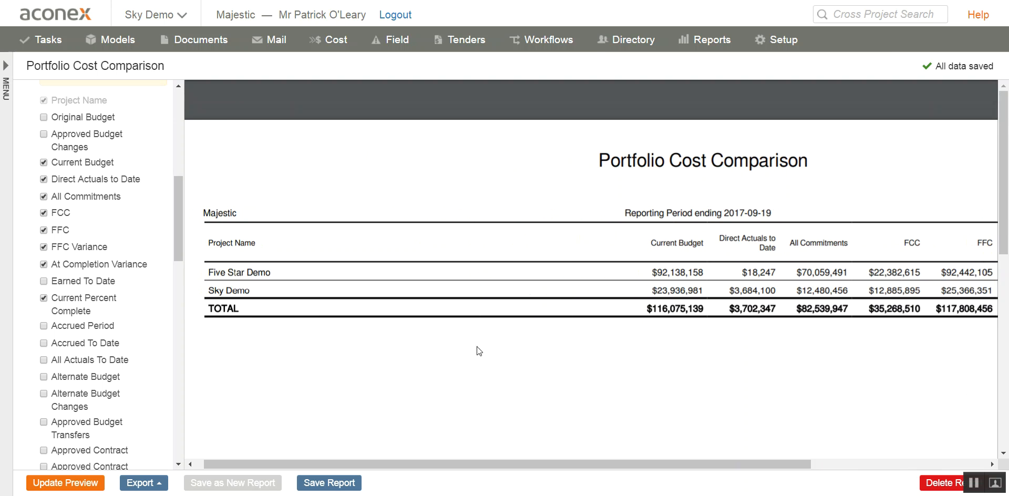
{"action": "scroll", "coordinate": [94, 305], "scroll_direction": "down", "scroll_amount": 5}
{"action": "scroll", "coordinate": [95, 314], "scroll_direction": "down", "scroll_amount": 10}
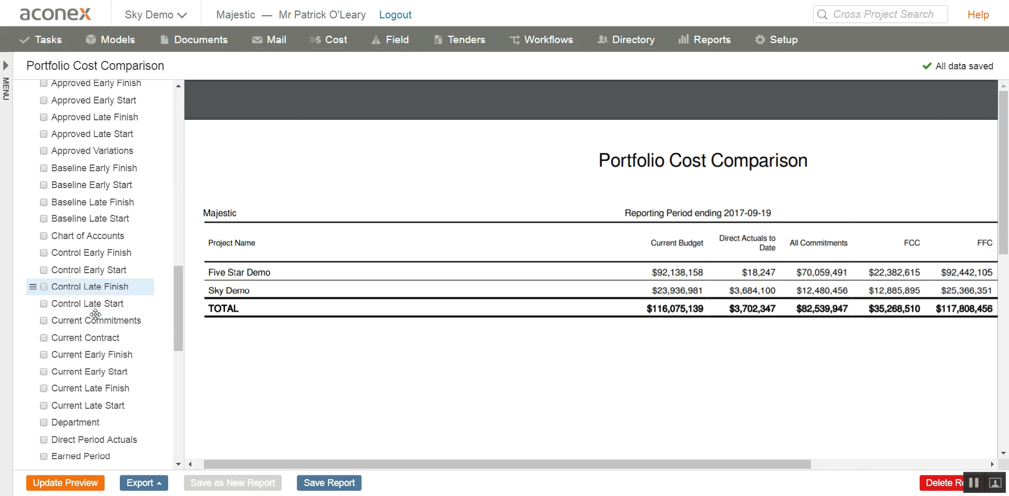
{"action": "scroll", "coordinate": [100, 317], "scroll_direction": "up", "scroll_amount": 8}
{"action": "scroll", "coordinate": [101, 316], "scroll_direction": "up", "scroll_amount": 10}
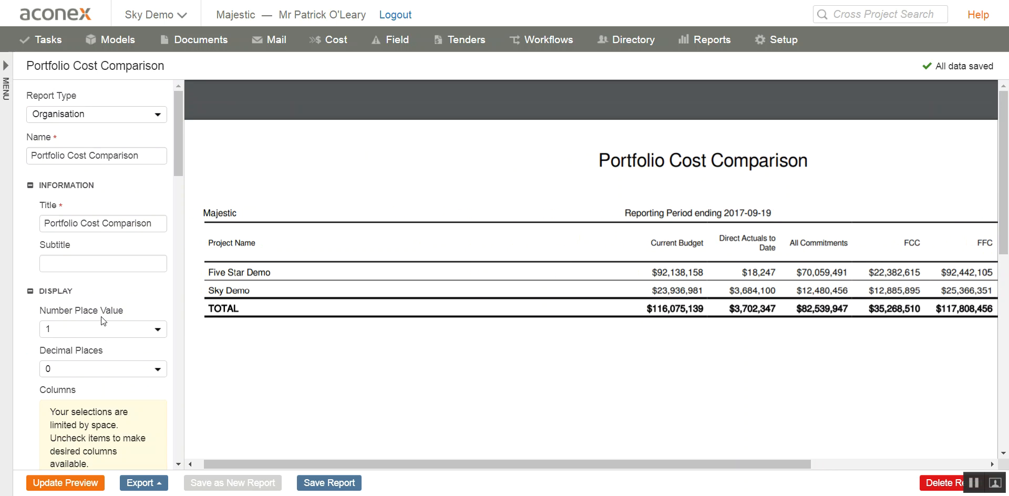
{"action": "left_click", "coordinate": [155, 486]}
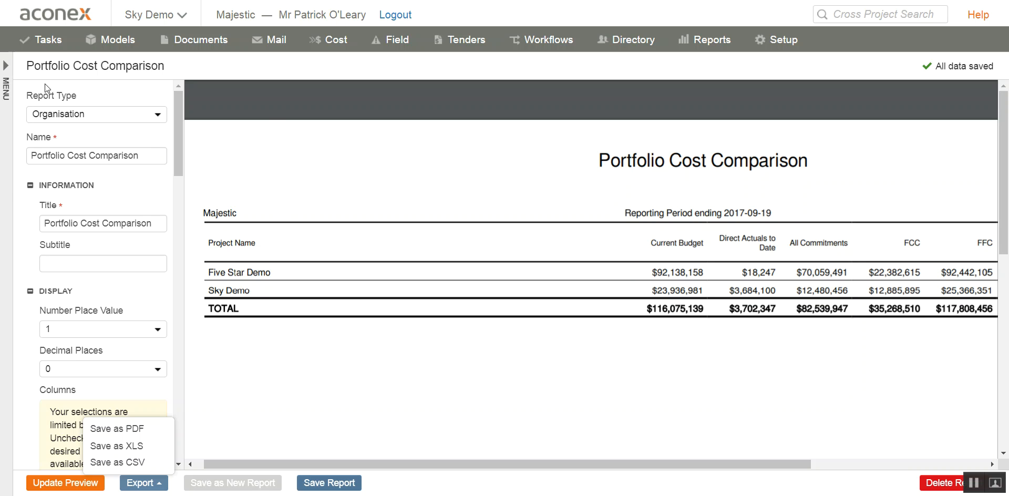
- Bring back the report list and switch it to Project Reports
{"action": "left_click", "coordinate": [8, 67]}
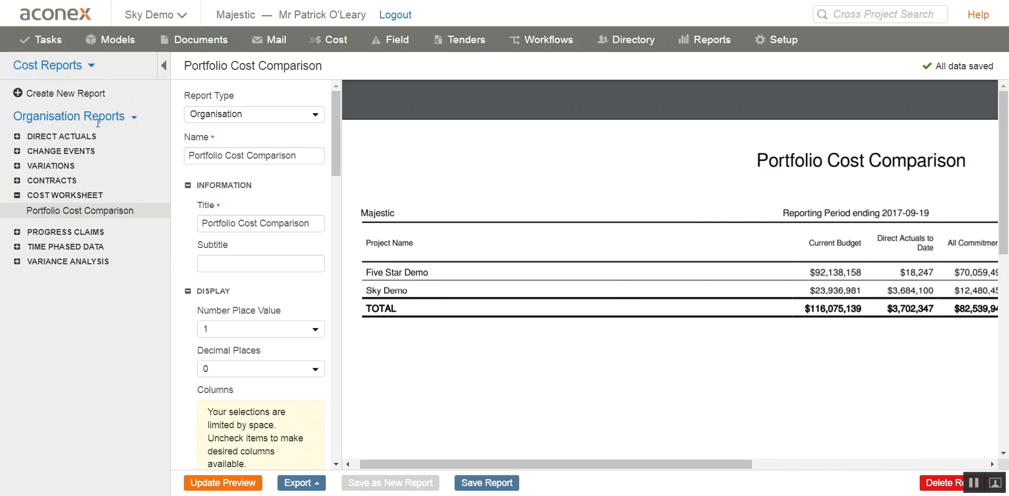
{"action": "left_click", "coordinate": [96, 118]}
{"action": "left_click", "coordinate": [90, 154]}
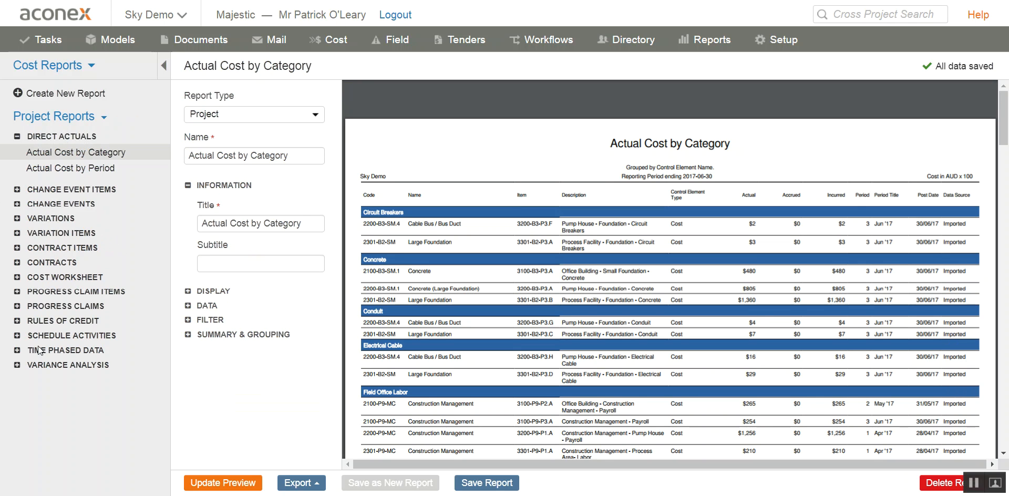
- Open the Contract Change Summary report under Variations and enlarge its preview to review all columns
{"action": "left_click", "coordinate": [21, 219]}
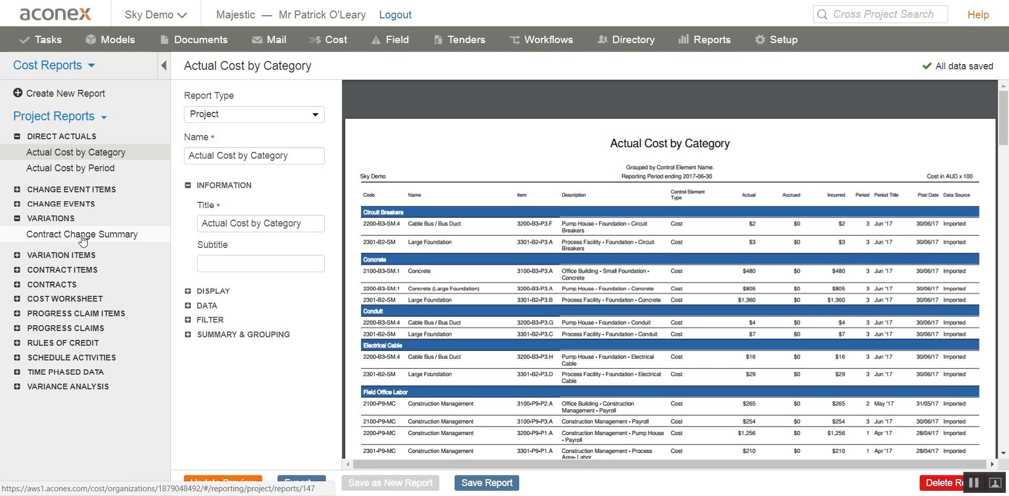
{"action": "left_click", "coordinate": [83, 234]}
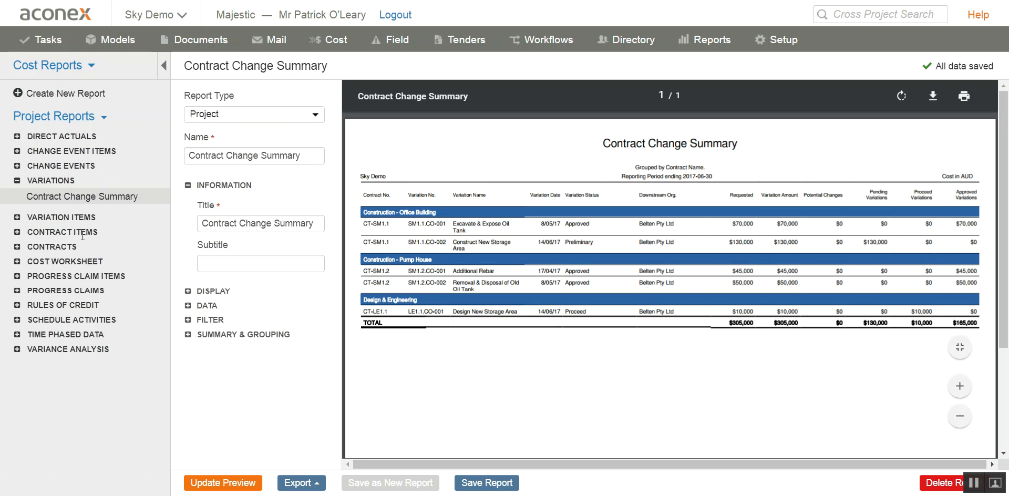
{"action": "left_click", "coordinate": [164, 66]}
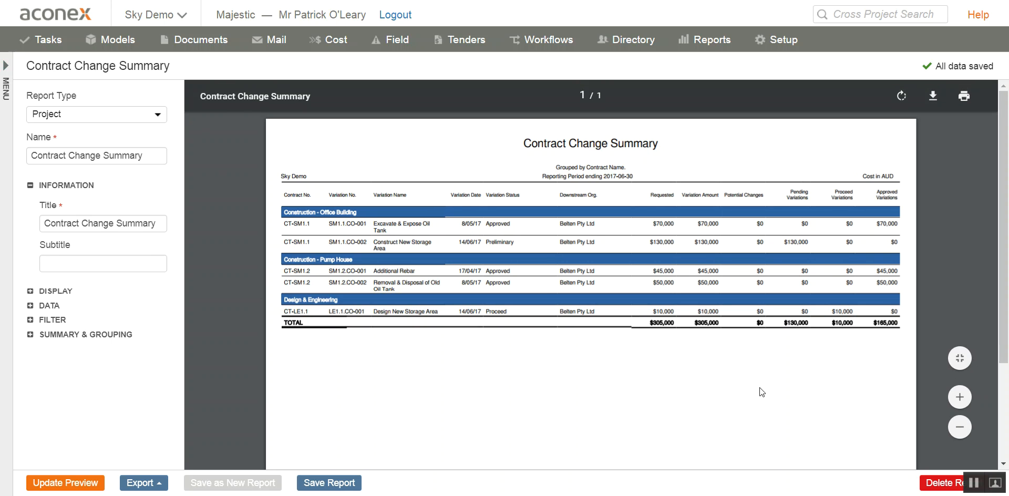
{"action": "left_click", "coordinate": [959, 396]}
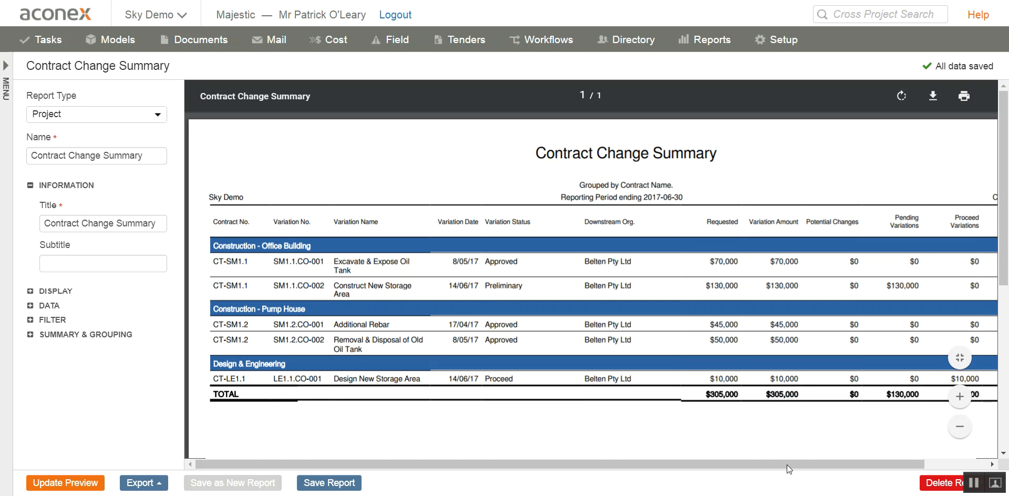
{"action": "left_click_drag", "start_coordinate": [723, 461], "coordinate": [853, 462]}
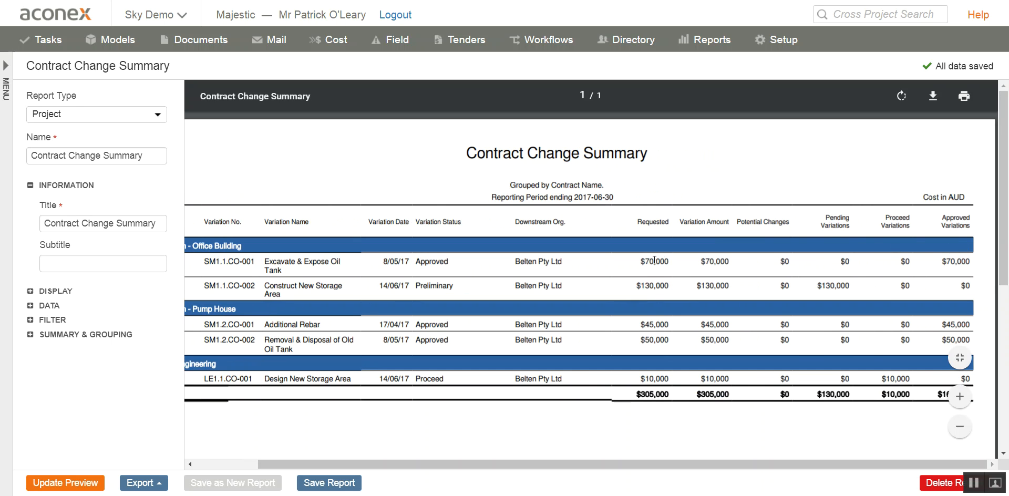
{"action": "left_click_drag", "start_coordinate": [433, 462], "coordinate": [333, 463]}
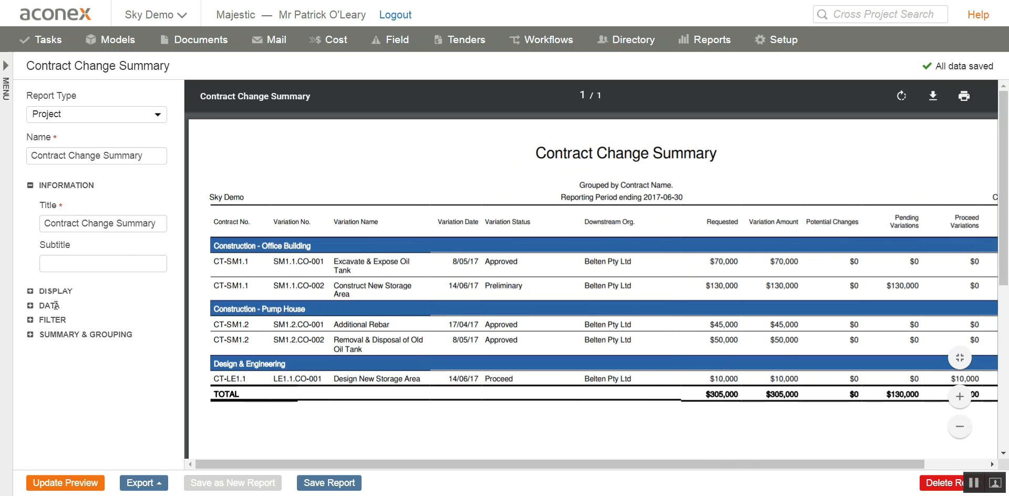
- Filter the Contract Change Summary with the condition Variation Status does not equal Approved and refresh the preview
{"action": "left_click", "coordinate": [35, 321]}
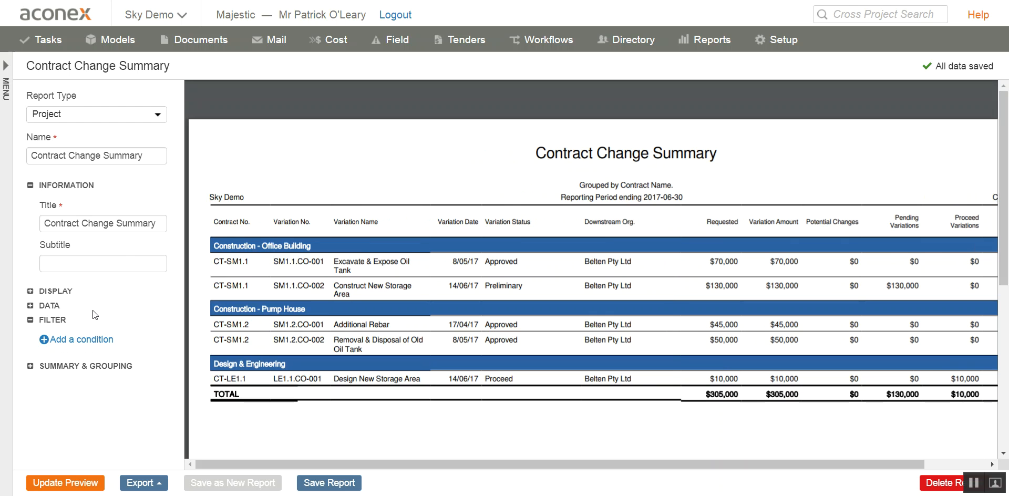
{"action": "left_click", "coordinate": [83, 340]}
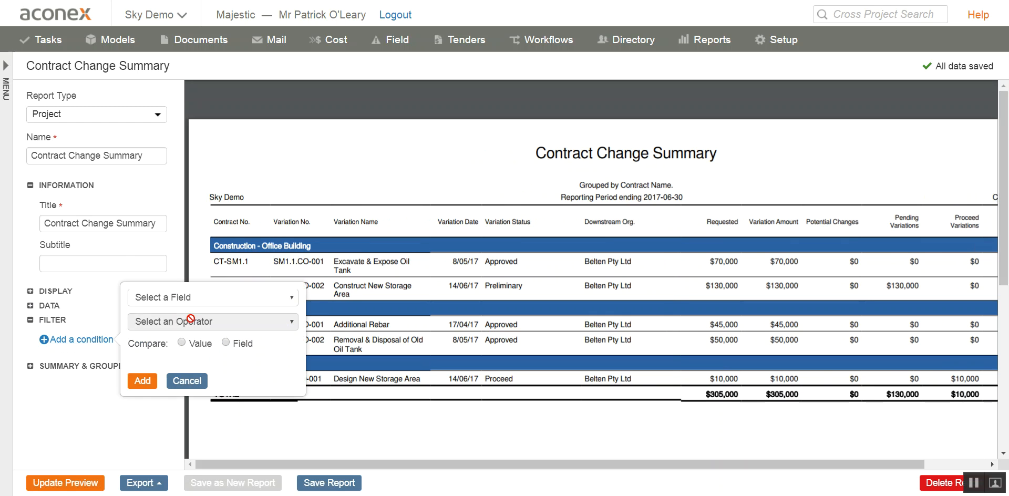
{"action": "left_click", "coordinate": [205, 301]}
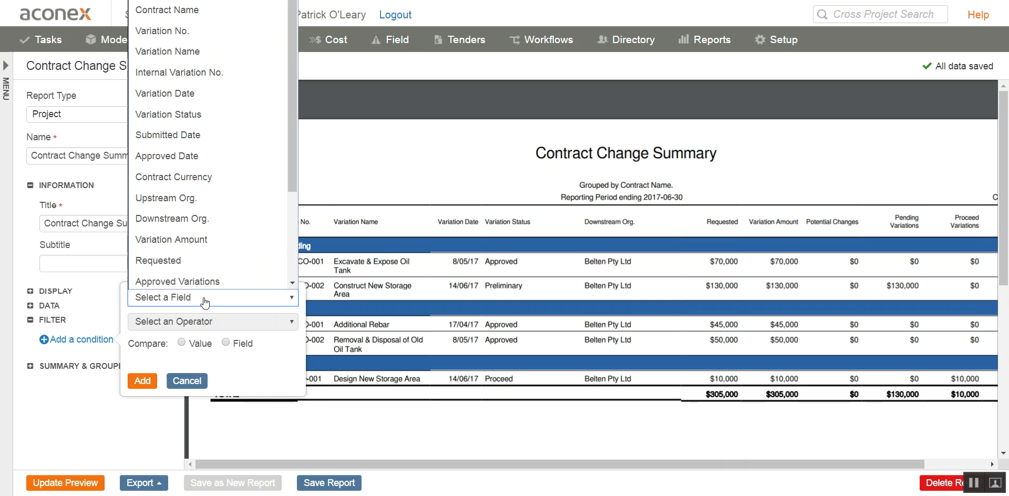
{"action": "left_click", "coordinate": [196, 108]}
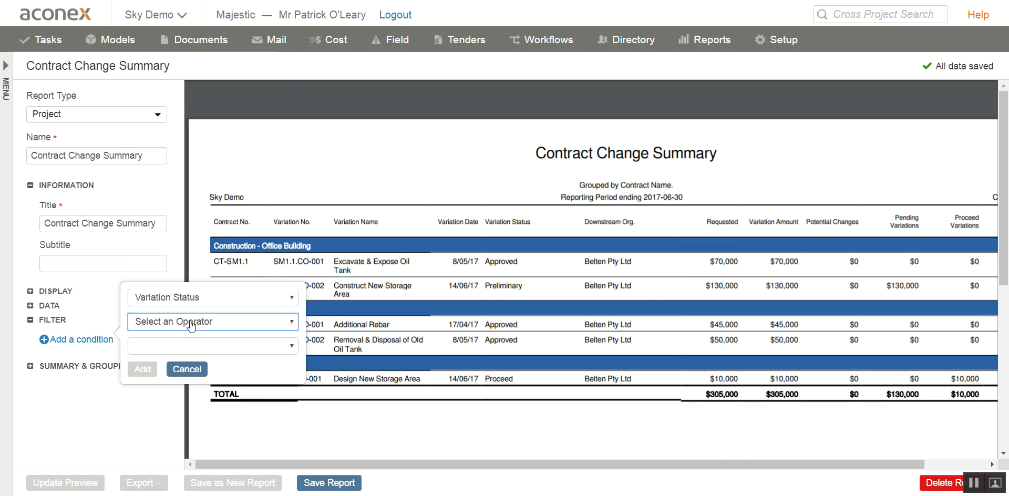
{"action": "left_click", "coordinate": [187, 321]}
{"action": "left_click", "coordinate": [182, 383]}
{"action": "left_click", "coordinate": [190, 346]}
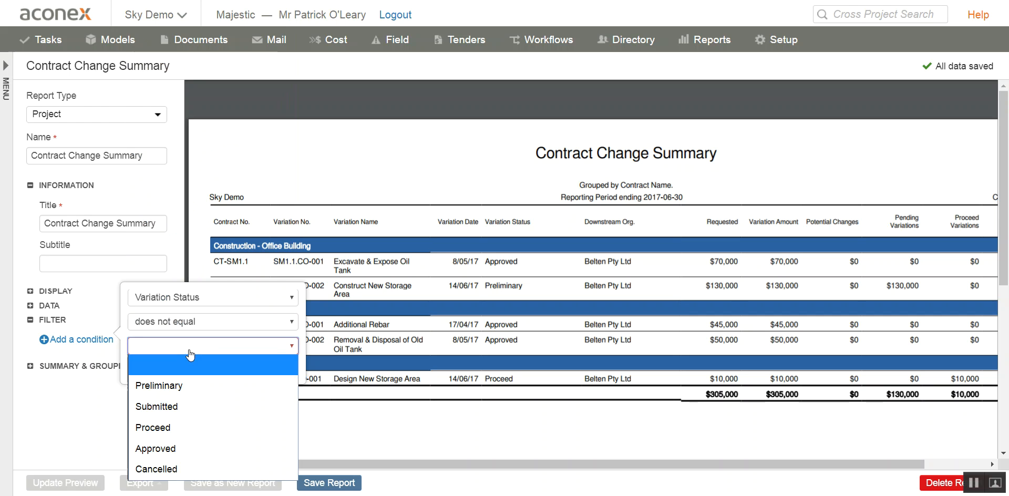
{"action": "left_click", "coordinate": [190, 444]}
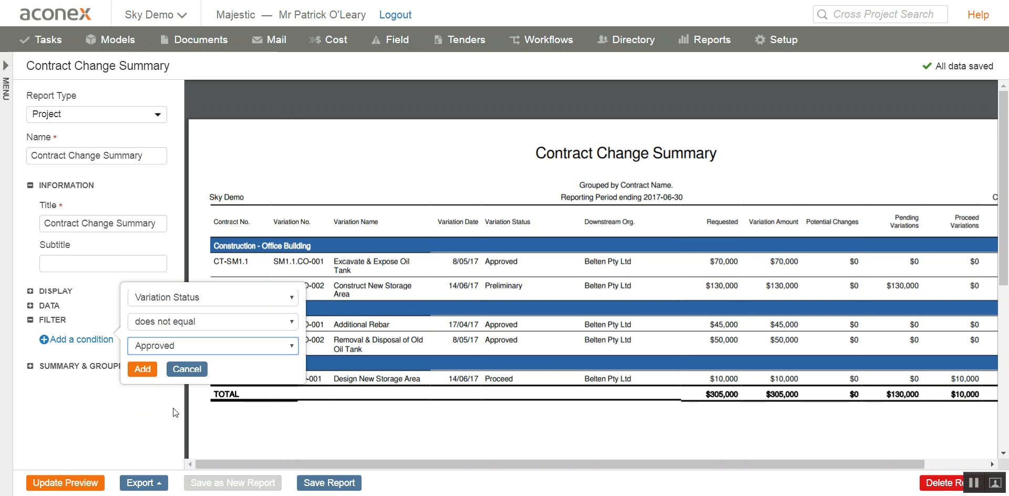
{"action": "left_click", "coordinate": [142, 370]}
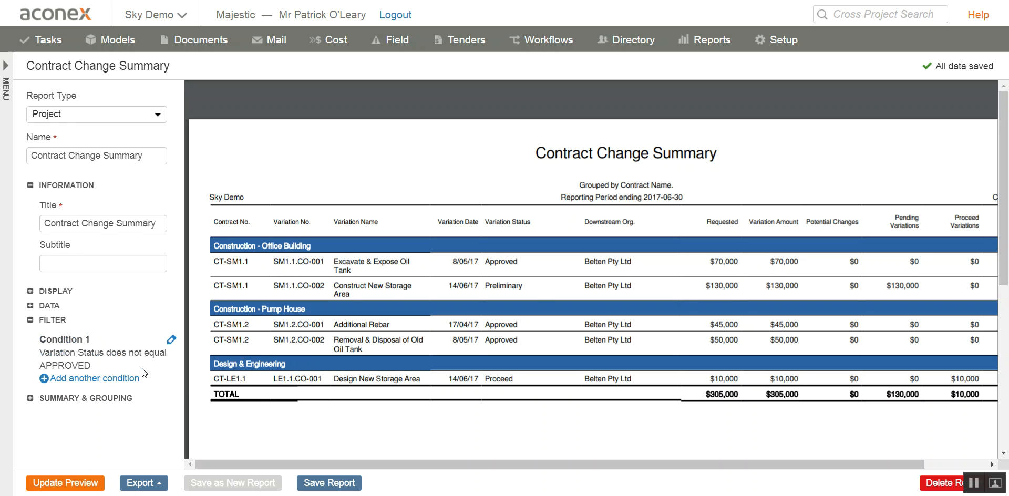
{"action": "left_click", "coordinate": [76, 483]}
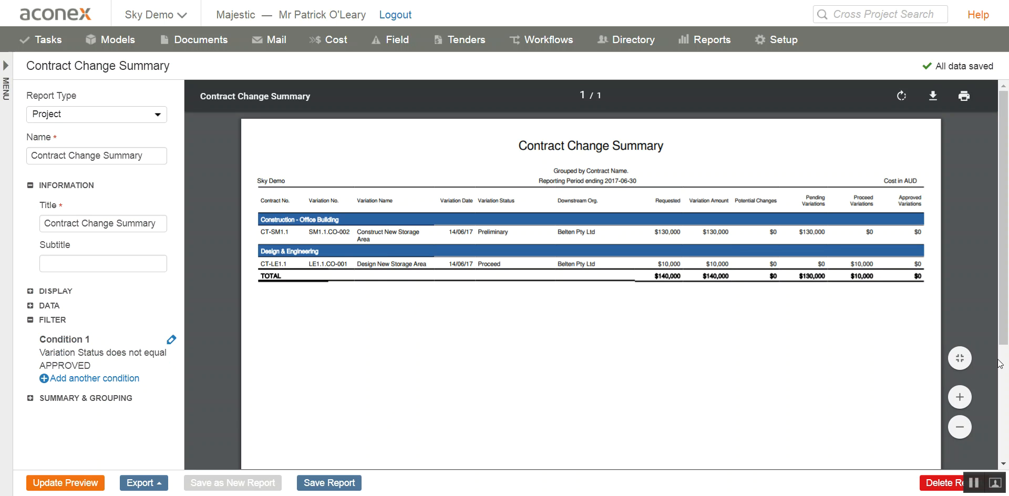
- Group the Contract Change Summary by Downstream Org. instead of Contract Name and refresh the preview
{"action": "left_click", "coordinate": [959, 397]}
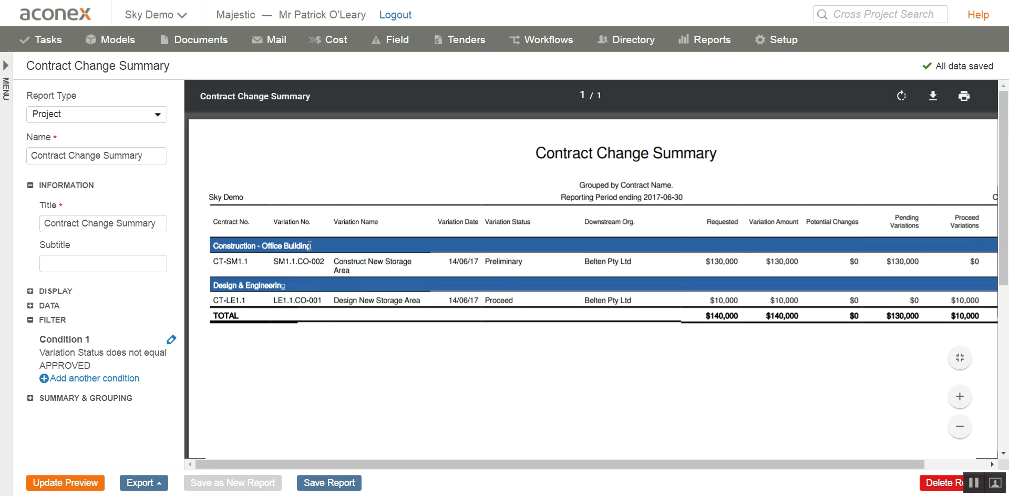
{"action": "left_click", "coordinate": [30, 399]}
{"action": "scroll", "coordinate": [63, 410], "scroll_direction": "down", "scroll_amount": 2}
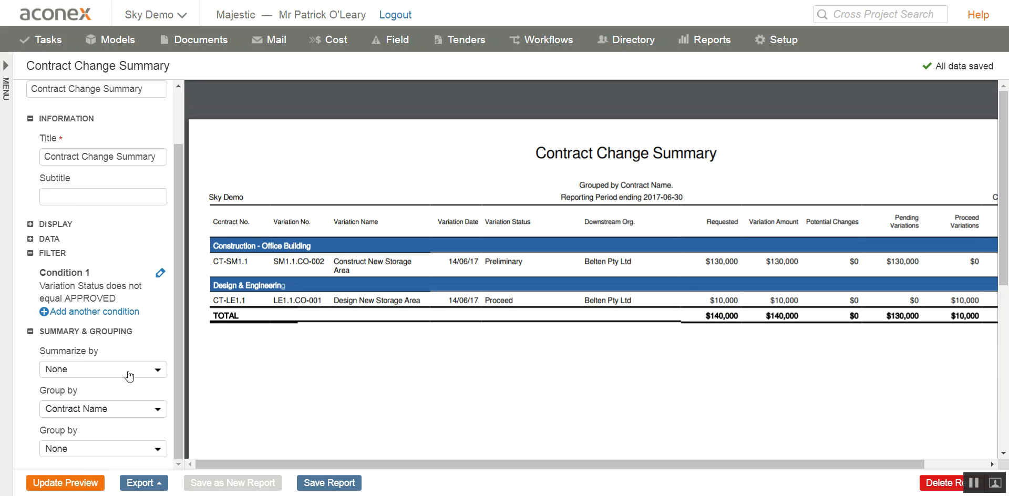
{"action": "left_click", "coordinate": [80, 409]}
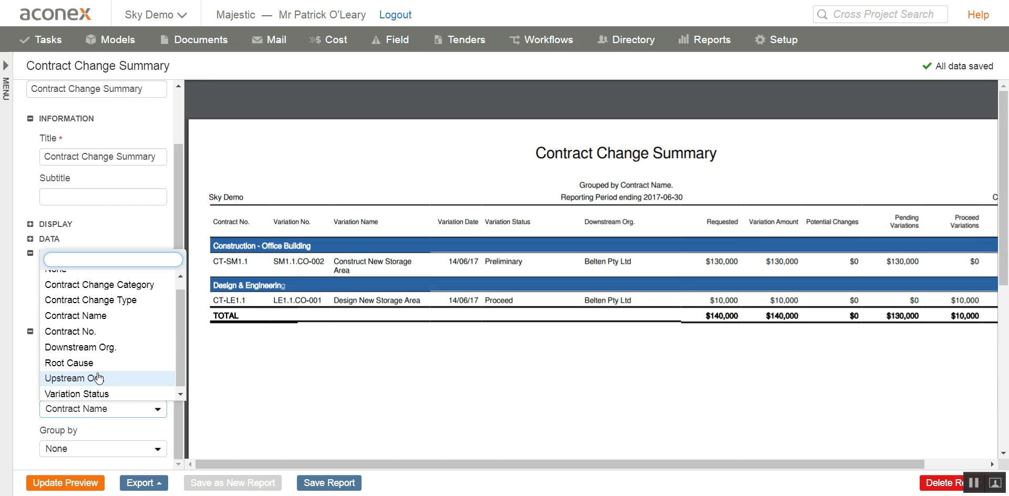
{"action": "left_click", "coordinate": [98, 347]}
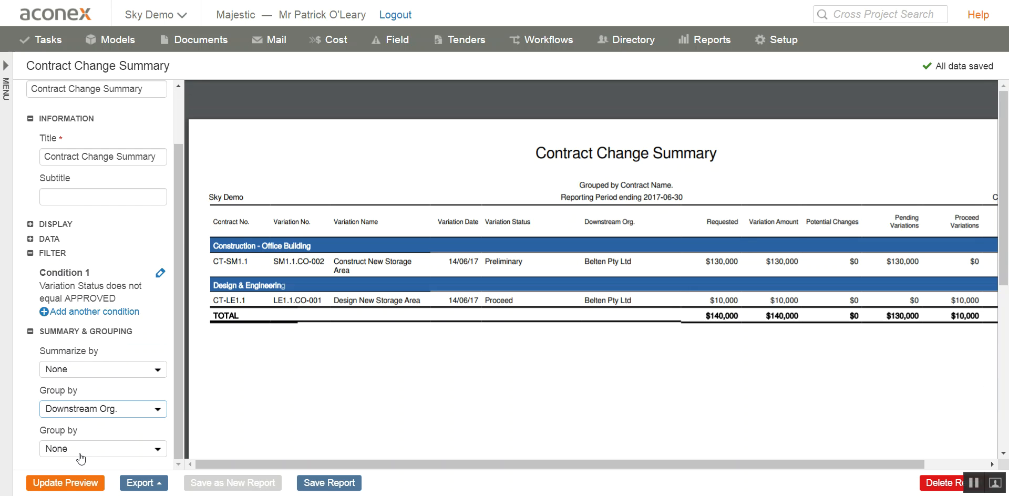
{"action": "left_click", "coordinate": [79, 483]}
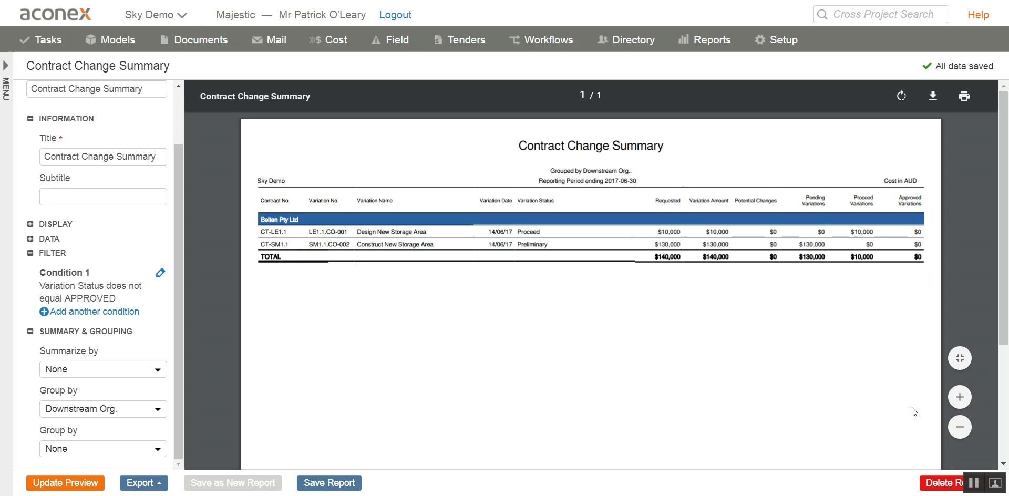
- Enlarge the refreshed preview and examine how the variations are grouped under the downstream organisation
{"action": "left_click", "coordinate": [959, 397]}
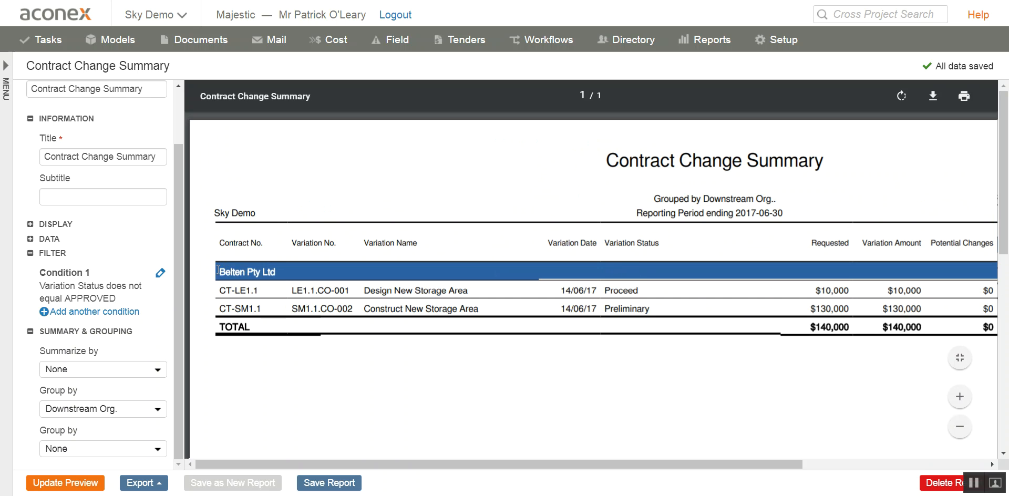
{"action": "left_click_drag", "start_coordinate": [216, 268], "coordinate": [281, 272]}
{"action": "left_click", "coordinate": [285, 272]}
{"action": "left_click_drag", "start_coordinate": [308, 464], "coordinate": [212, 462]}
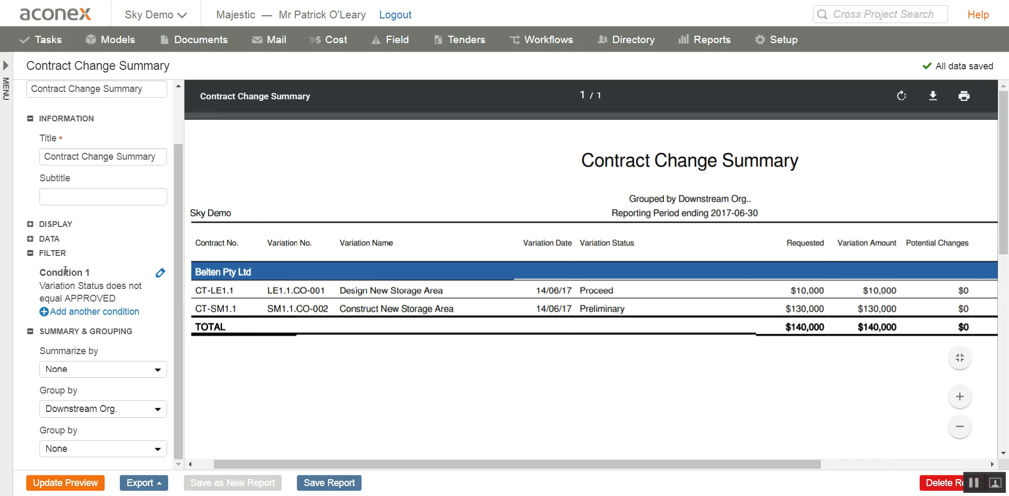
- Remove the Pending Variations and Proceed Variations columns from the report's display settings
{"action": "left_click", "coordinate": [30, 223]}
{"action": "scroll", "coordinate": [98, 325], "scroll_direction": "down", "scroll_amount": 6}
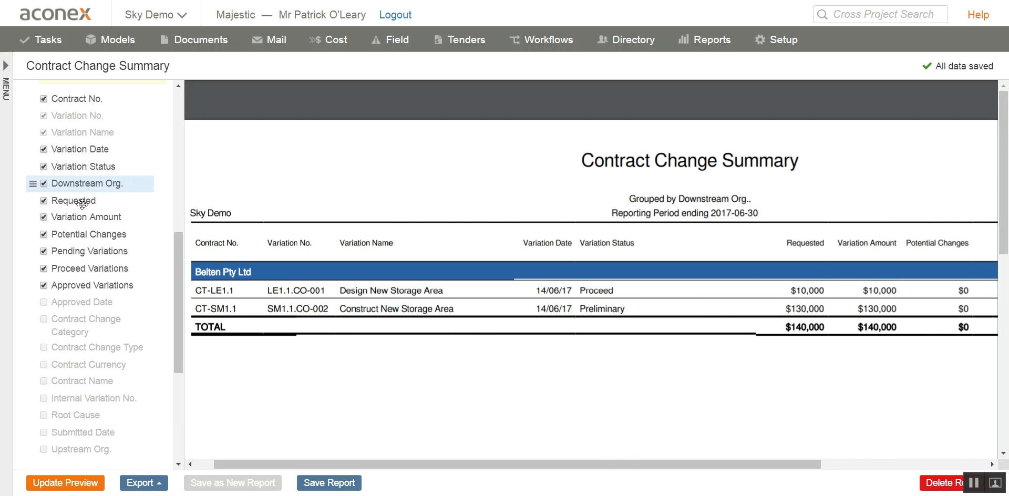
{"action": "left_click", "coordinate": [44, 252]}
{"action": "left_click", "coordinate": [43, 269]}
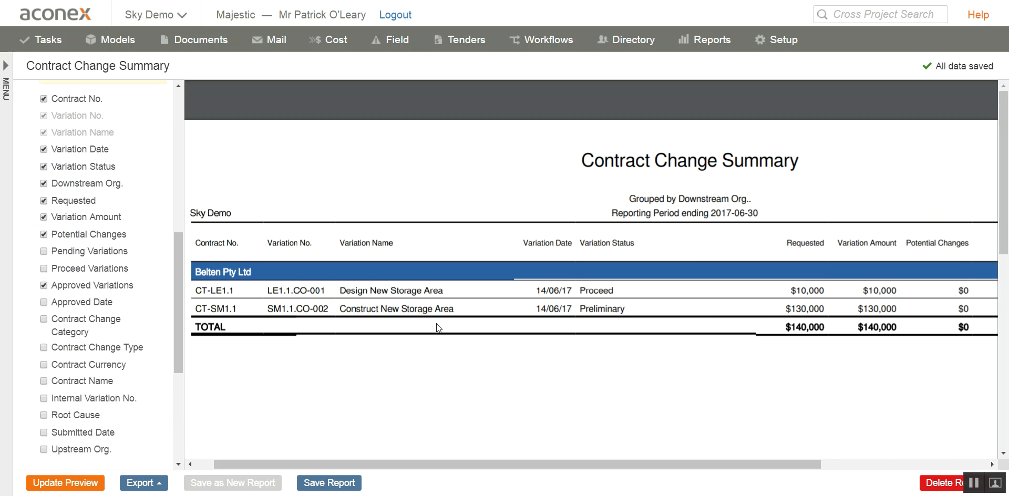
{"action": "scroll", "coordinate": [150, 270], "scroll_direction": "up", "scroll_amount": 6}
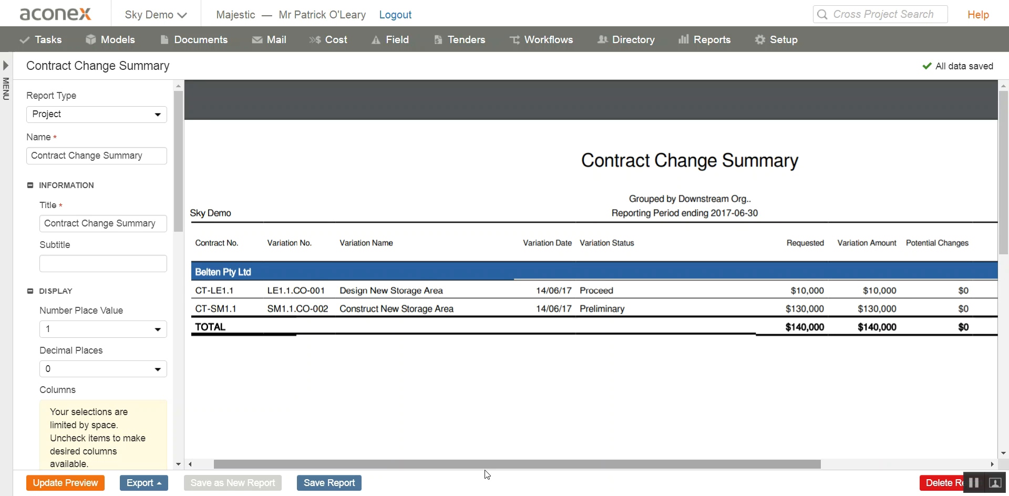
{"action": "mouse_move", "coordinate": [483, 465]}
{"action": "left_mouse_down"}
{"action": "mouse_move", "coordinate": [693, 462]}
{"action": "mouse_move", "coordinate": [488, 465]}
{"action": "left_mouse_up"}
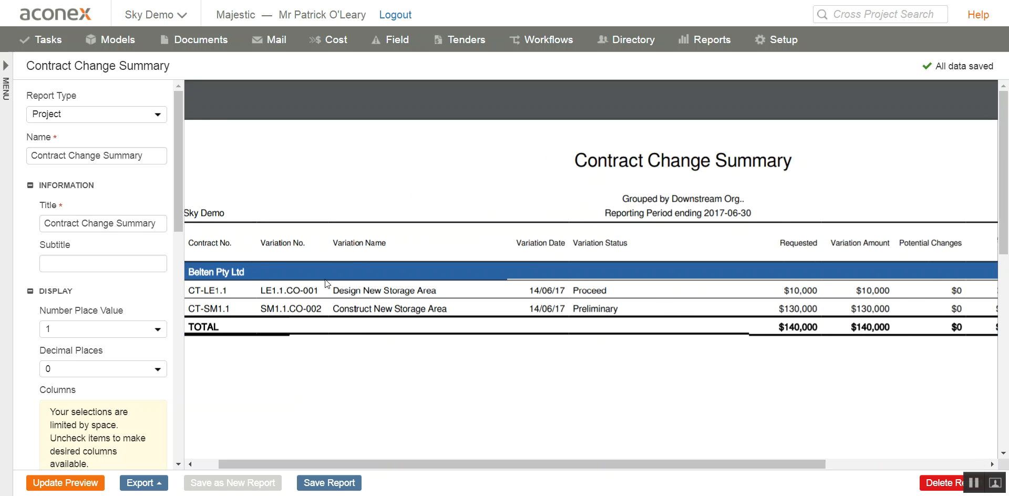
- Leave the reports for the Cost Worksheet in Cost Management and hide the navigation pane
{"action": "left_click", "coordinate": [6, 68]}
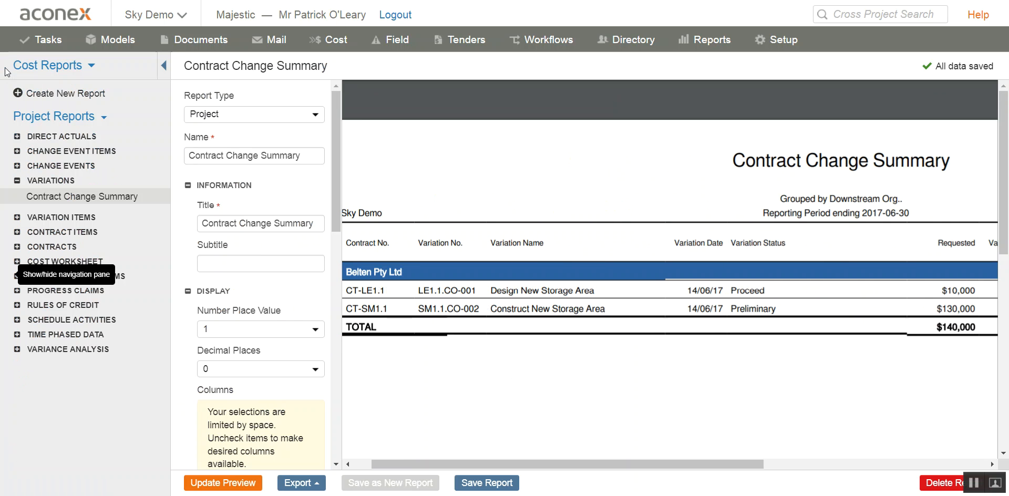
{"action": "left_click", "coordinate": [70, 67]}
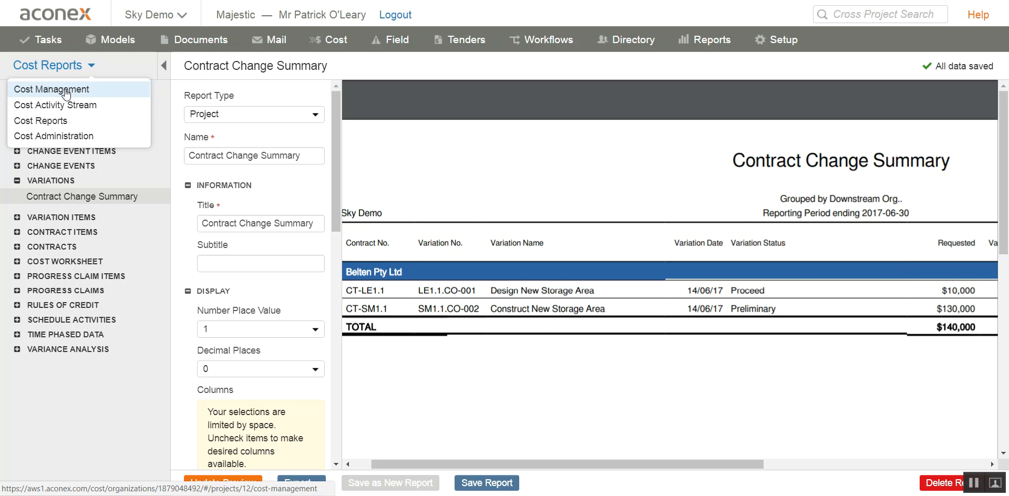
{"action": "left_click", "coordinate": [67, 92]}
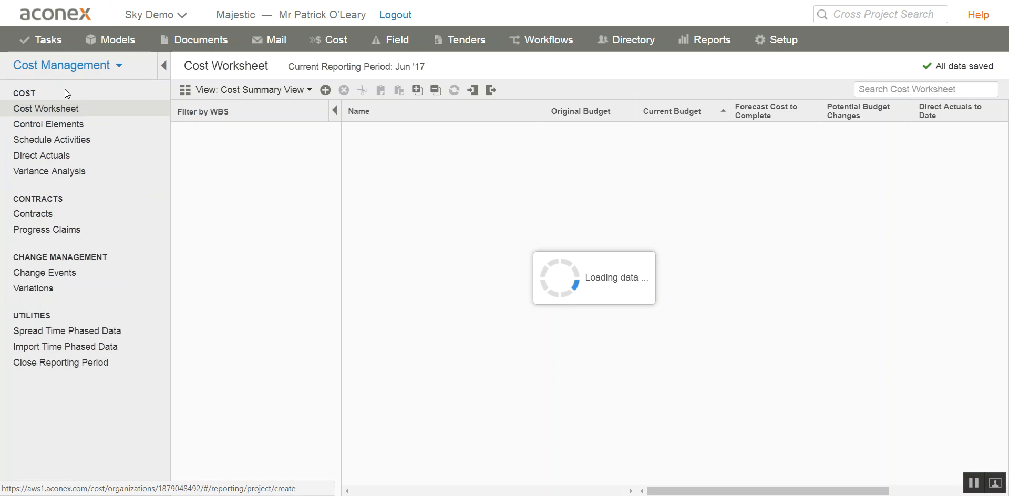
{"action": "left_click", "coordinate": [164, 66]}
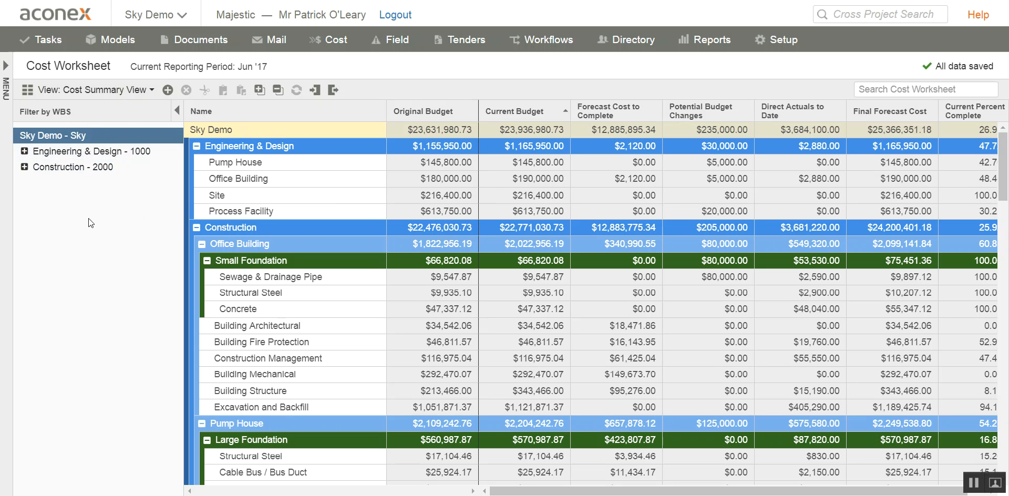
- Expand Engineering & Design, Construction, Office Building, Small Foundation and Pump House in the WBS filter to review the breakdown, and collapse the filter pane
{"action": "left_click", "coordinate": [24, 150]}
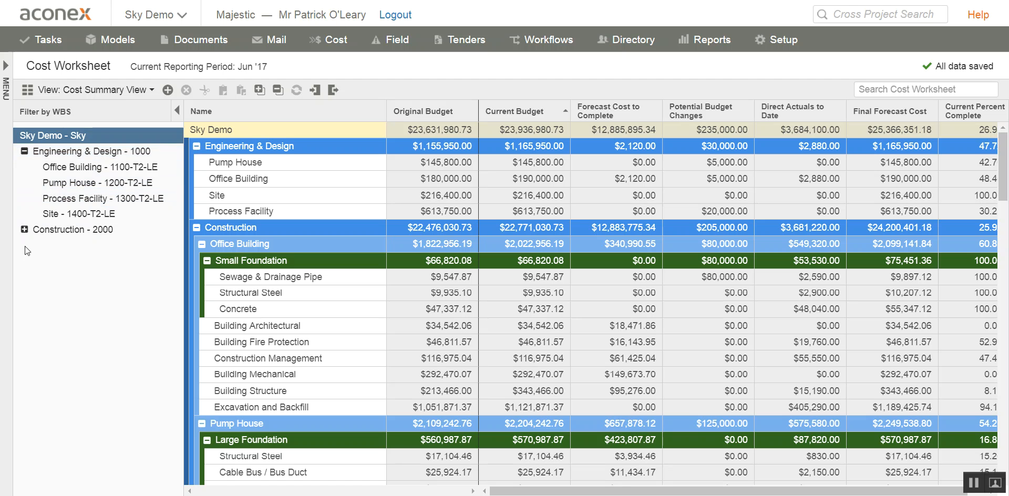
{"action": "left_click", "coordinate": [25, 230]}
{"action": "left_click", "coordinate": [34, 244]}
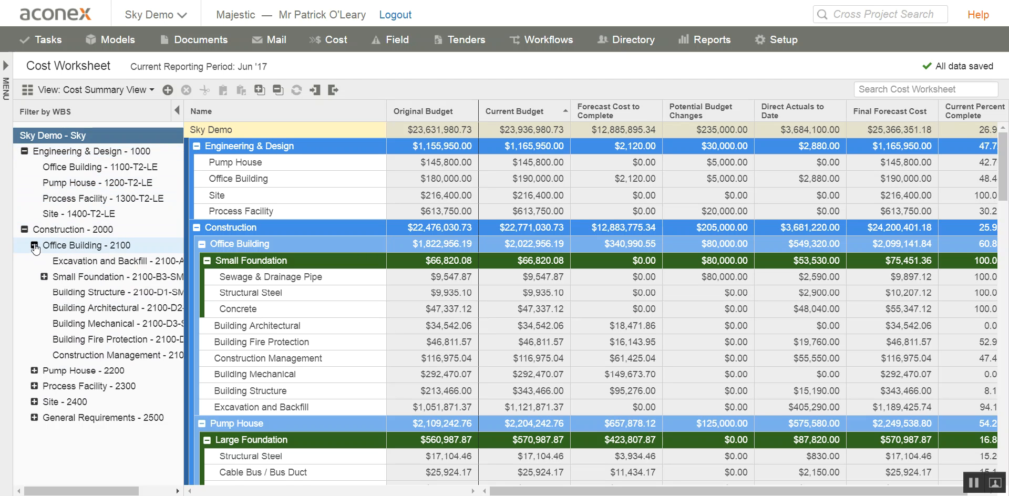
{"action": "left_click", "coordinate": [44, 276]}
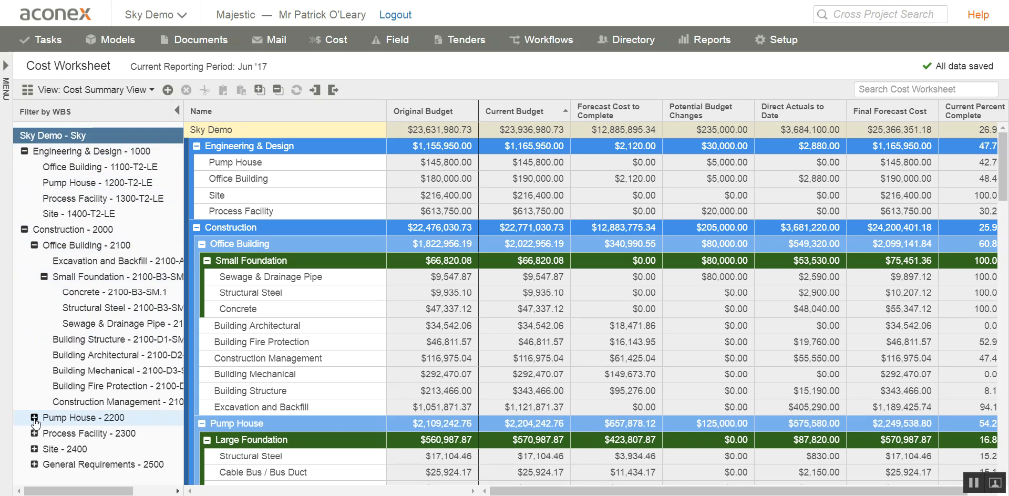
{"action": "left_click", "coordinate": [34, 417]}
{"action": "scroll", "coordinate": [58, 326], "scroll_direction": "down", "scroll_amount": 3}
{"action": "scroll", "coordinate": [68, 252], "scroll_direction": "up", "scroll_amount": 3}
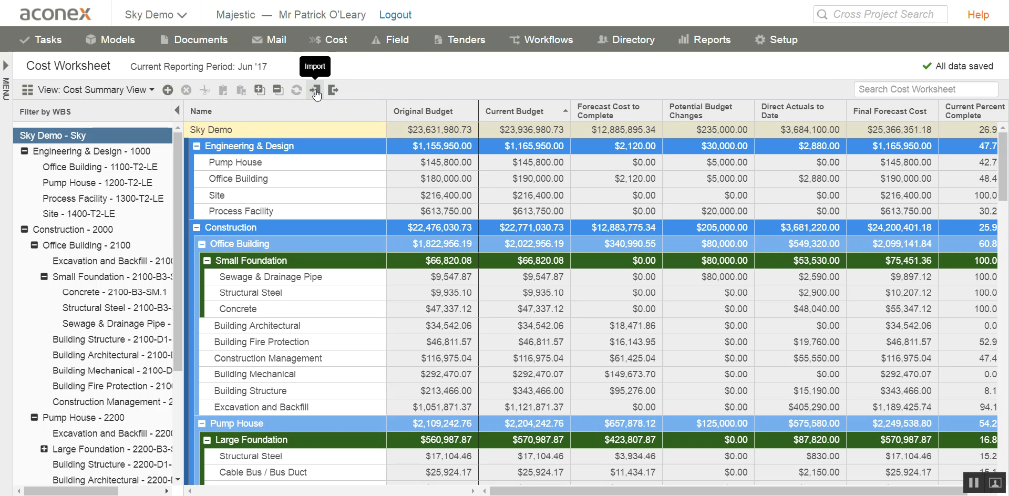
{"action": "left_click", "coordinate": [176, 110]}
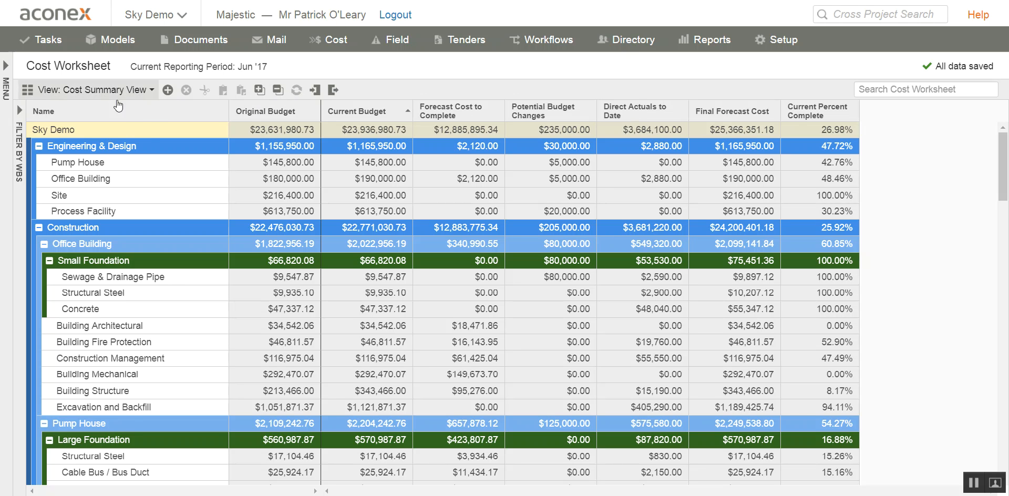
- Display the All Commitments column in the worksheet and move Forecast Cost to Complete after Potential Budget Changes
{"action": "right_click", "coordinate": [146, 115]}
{"action": "scroll", "coordinate": [219, 161], "scroll_direction": "down", "scroll_amount": 5}
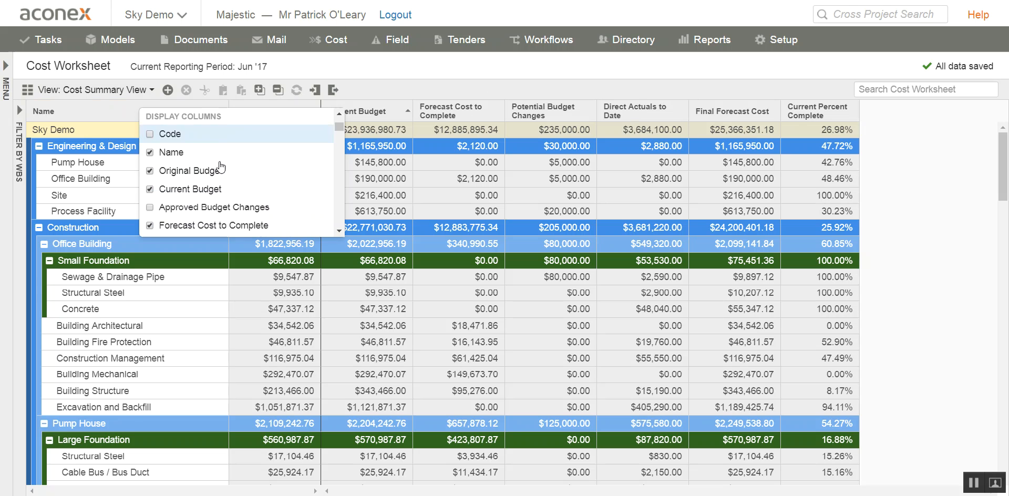
{"action": "scroll", "coordinate": [227, 167], "scroll_direction": "up", "scroll_amount": 1}
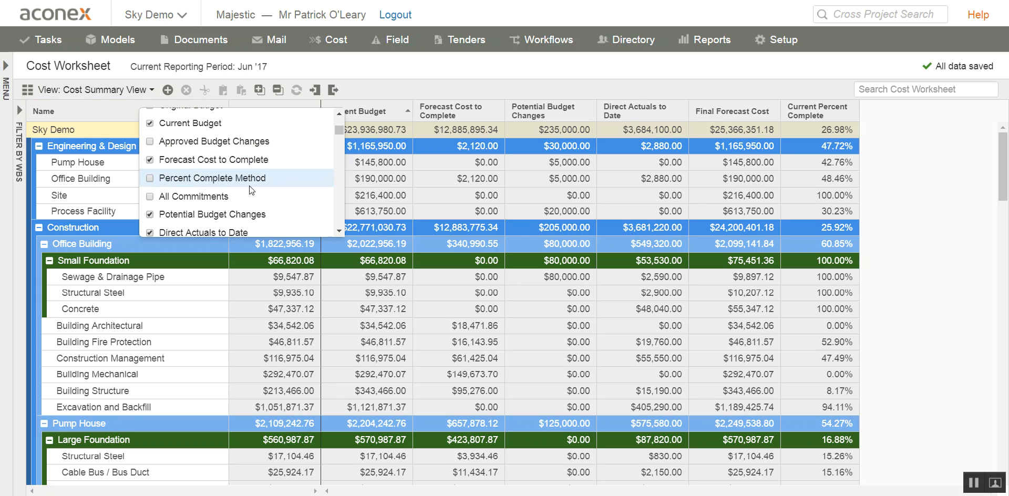
{"action": "scroll", "coordinate": [249, 185], "scroll_direction": "down", "scroll_amount": 3}
{"action": "left_click", "coordinate": [150, 132]}
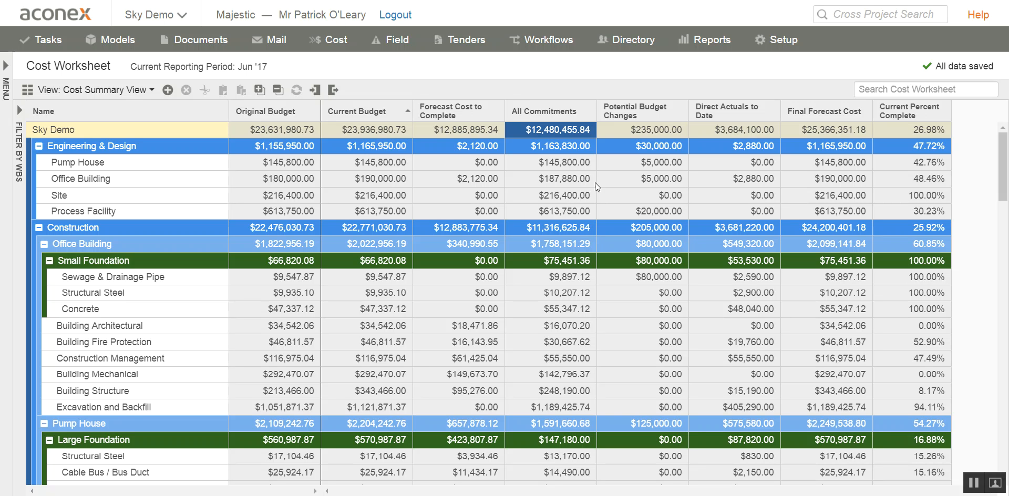
{"action": "left_click_drag", "start_coordinate": [472, 116], "coordinate": [673, 129]}
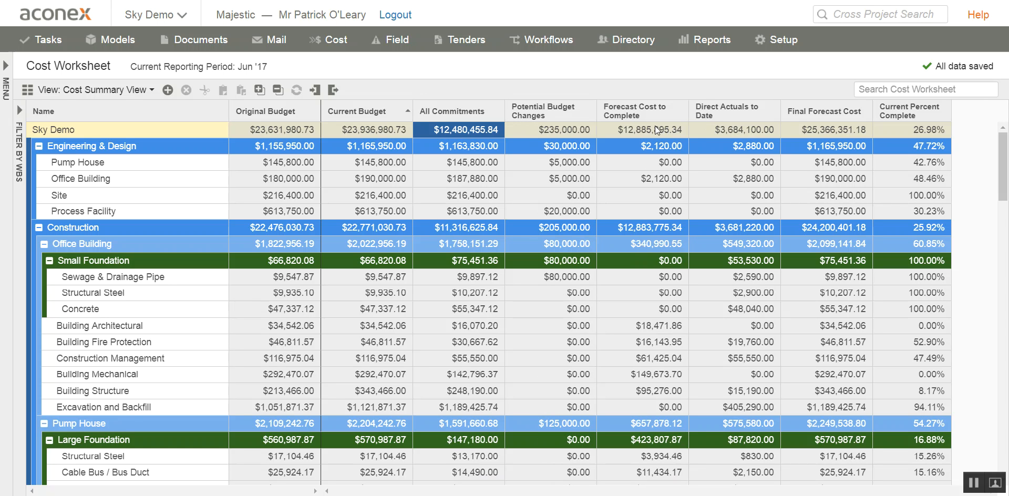
- Switch the Cost Worksheet to the Contracts view and bring back the WBS filter pane
{"action": "left_click", "coordinate": [131, 92]}
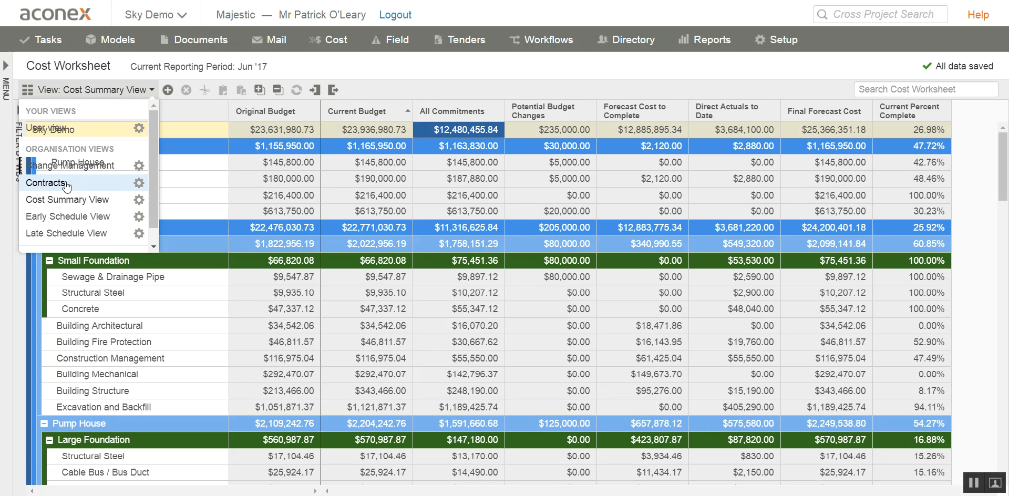
{"action": "left_click", "coordinate": [46, 183]}
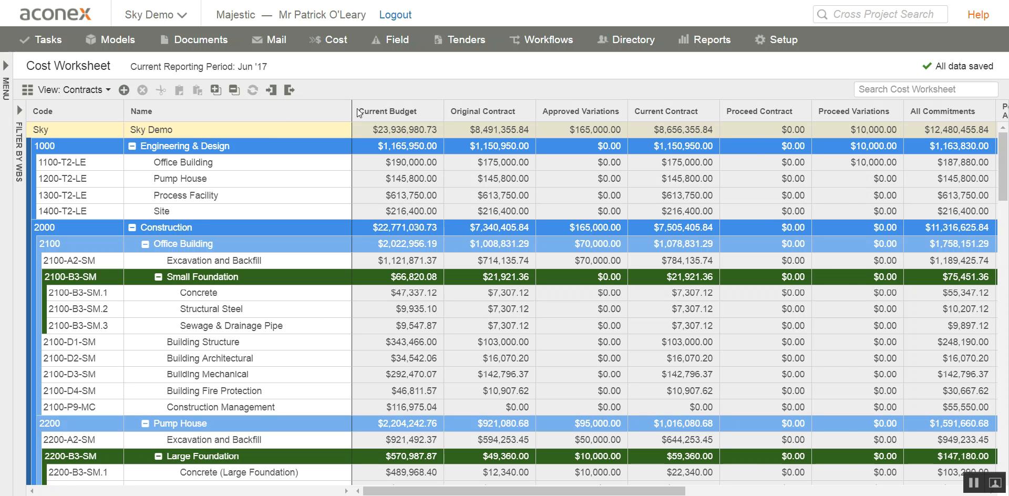
{"action": "mouse_move", "coordinate": [387, 491]}
{"action": "left_mouse_down"}
{"action": "mouse_move", "coordinate": [707, 494]}
{"action": "mouse_move", "coordinate": [386, 494]}
{"action": "left_mouse_up"}
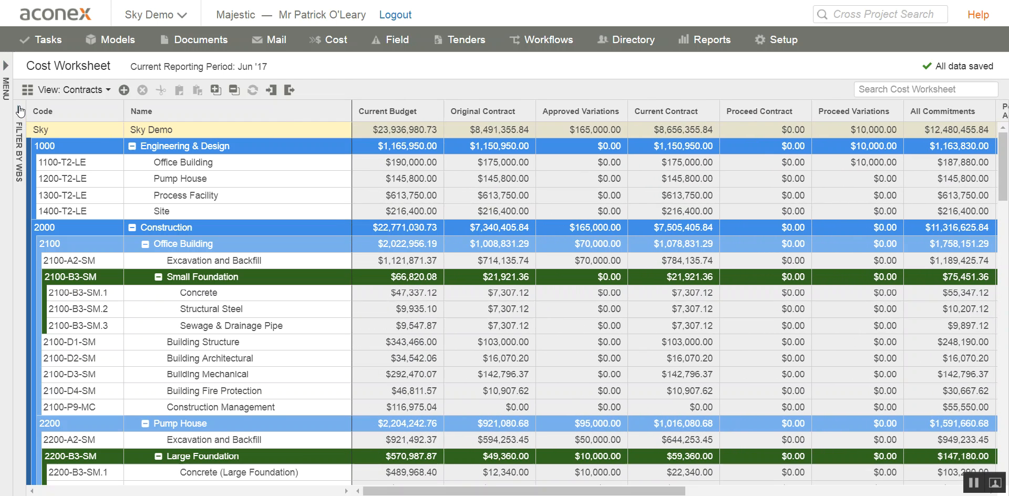
{"action": "left_click", "coordinate": [21, 111]}
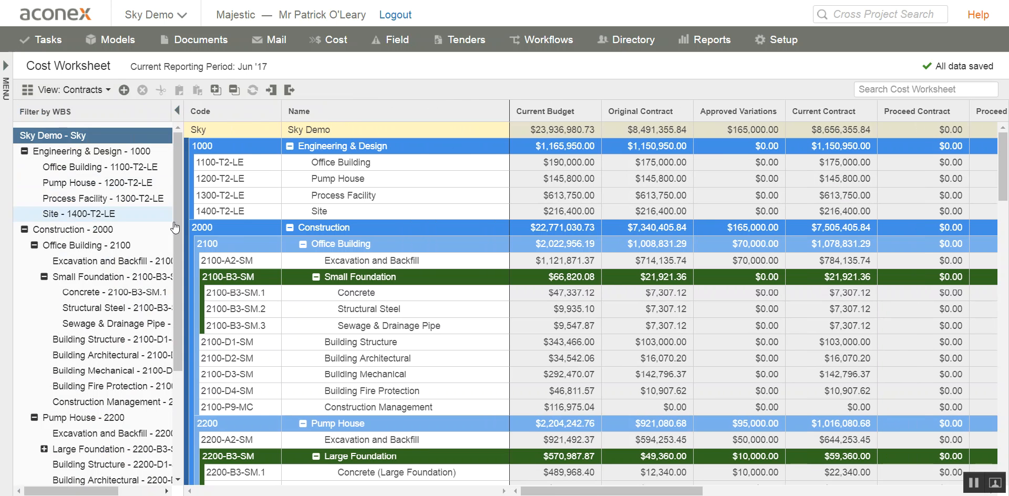
- Select Concrete (Large Foundation) under Pump House and show its control elements in the Cost view
{"action": "scroll", "coordinate": [436, 291], "scroll_direction": "down", "scroll_amount": 5}
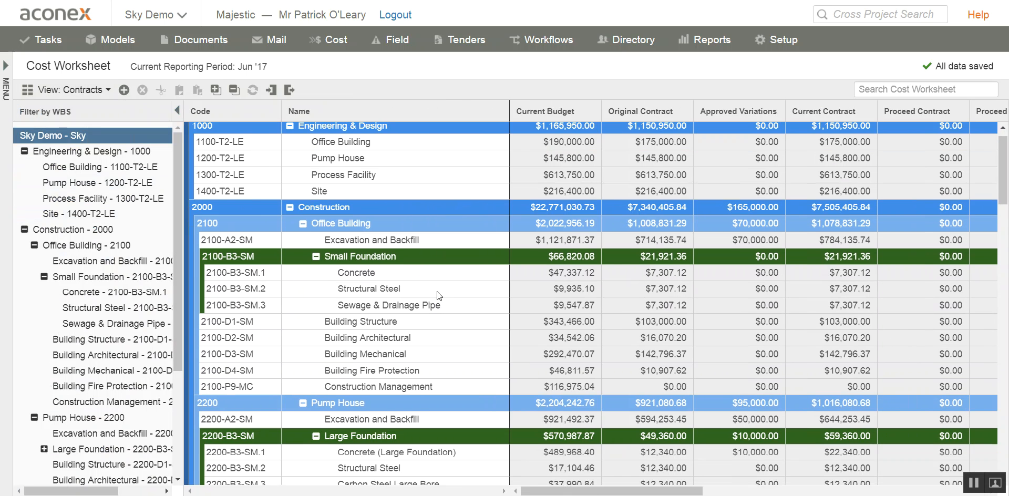
{"action": "scroll", "coordinate": [426, 275], "scroll_direction": "down", "scroll_amount": 1}
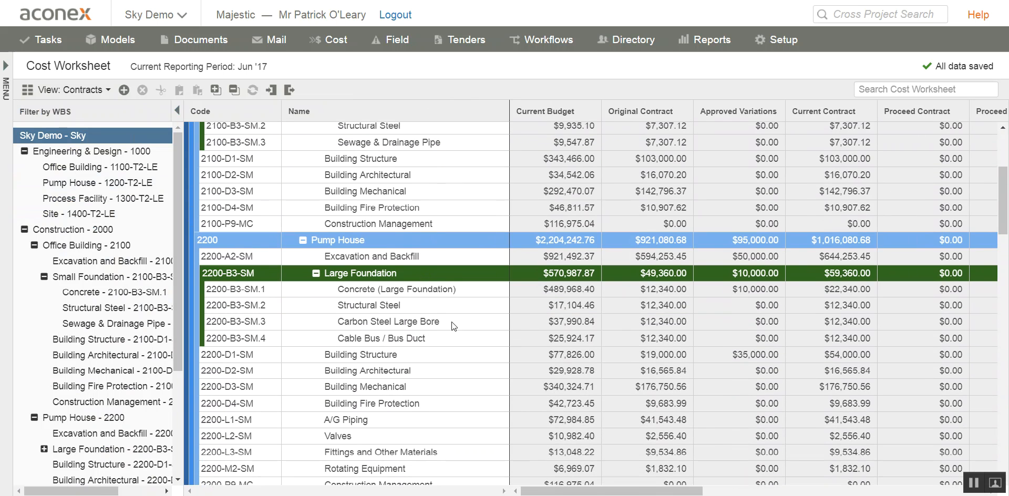
{"action": "left_click", "coordinate": [422, 289]}
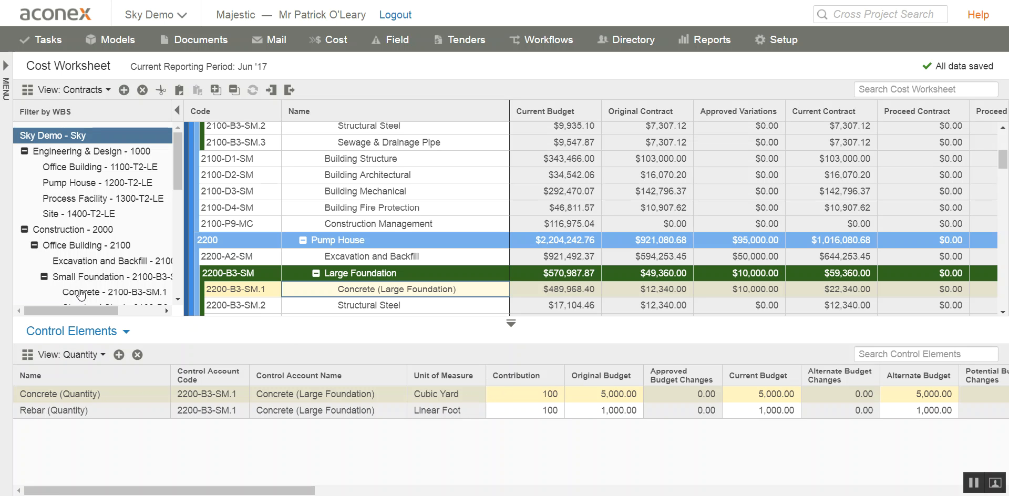
{"action": "left_click", "coordinate": [101, 355]}
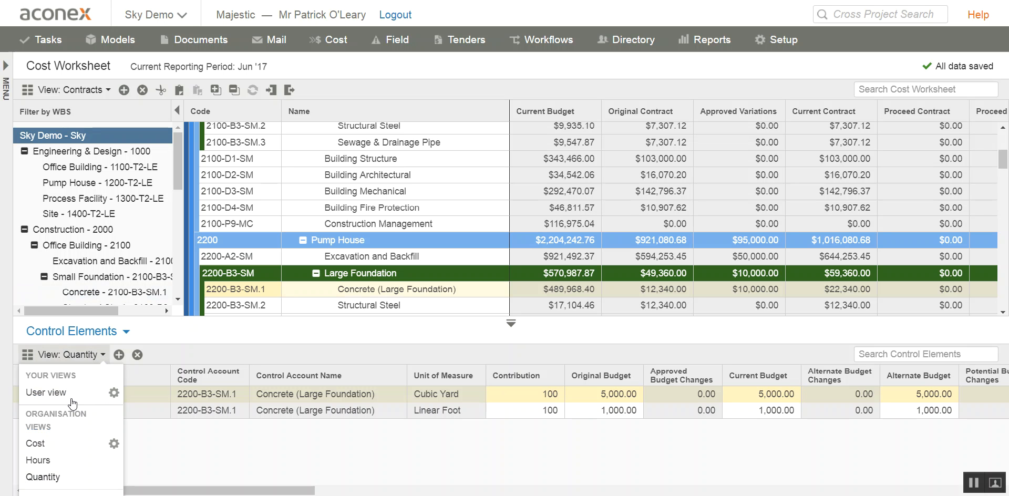
{"action": "left_click", "coordinate": [68, 447]}
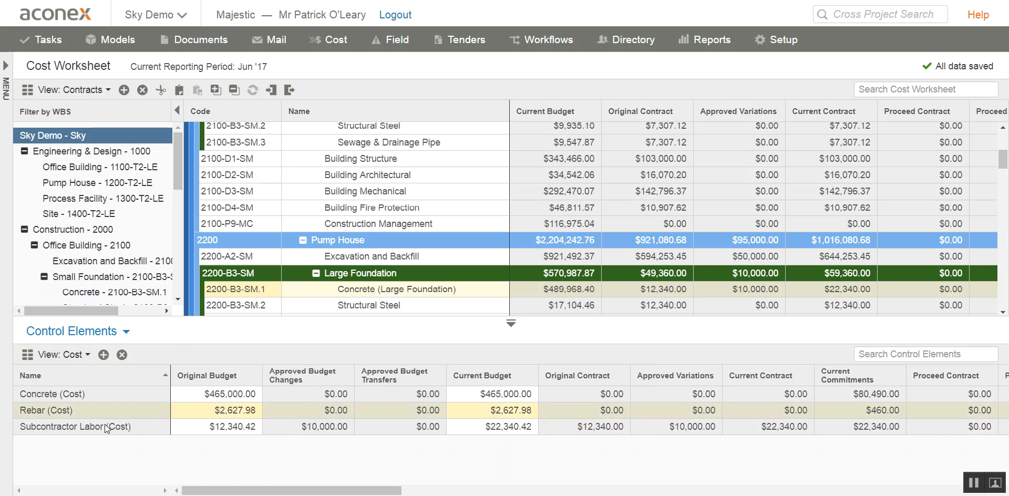
- Show the selected account's control elements in the Hours and Quantity views, leave Quantity active, and enlarge the worksheet area above them
{"action": "left_click", "coordinate": [75, 355]}
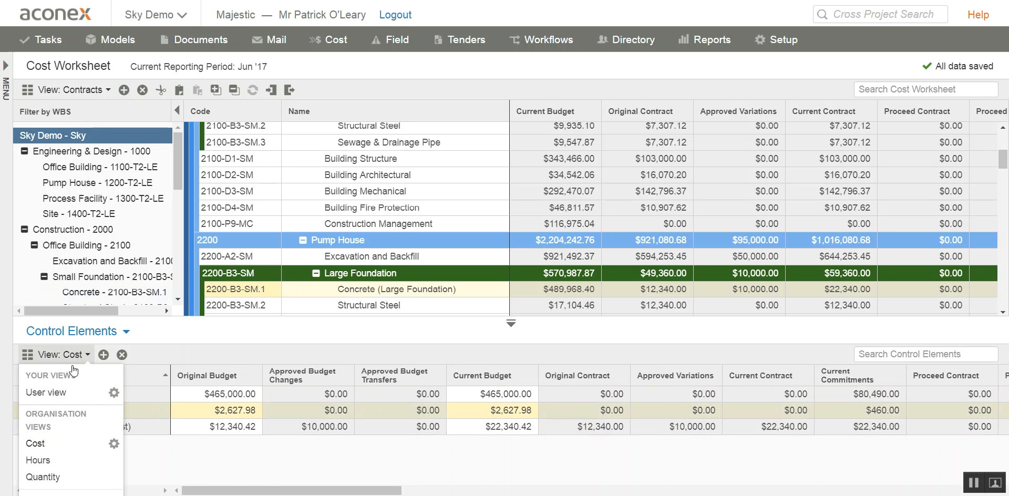
{"action": "left_click", "coordinate": [72, 462]}
{"action": "left_click", "coordinate": [67, 357]}
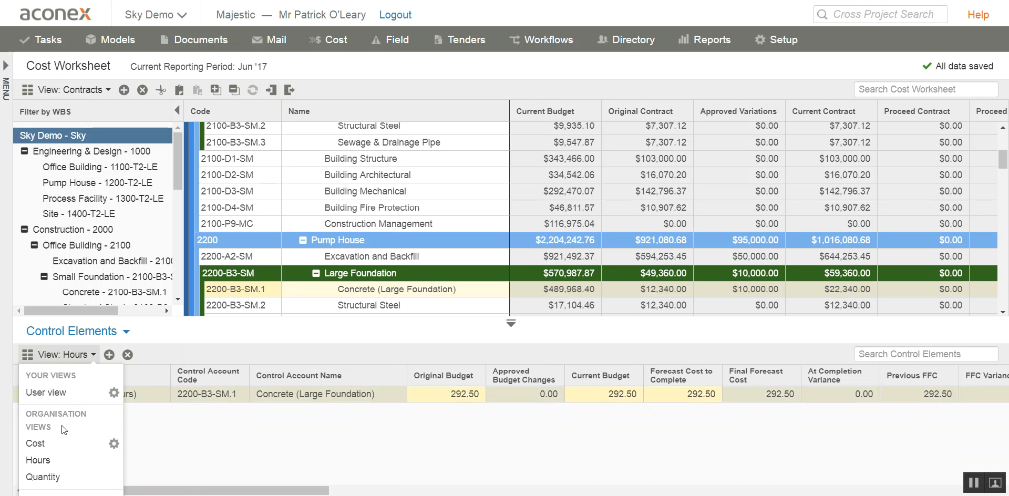
{"action": "left_click", "coordinate": [64, 476]}
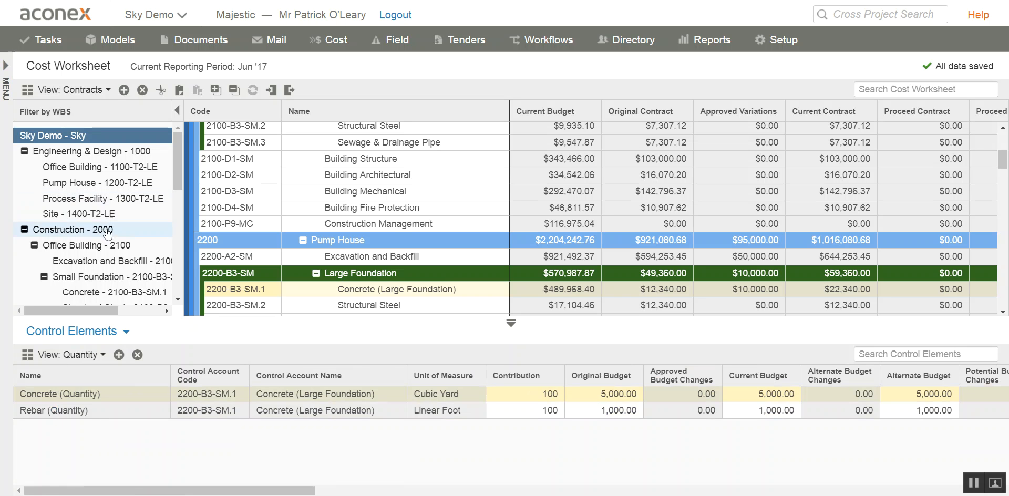
{"action": "left_click_drag", "start_coordinate": [196, 321], "coordinate": [207, 382]}
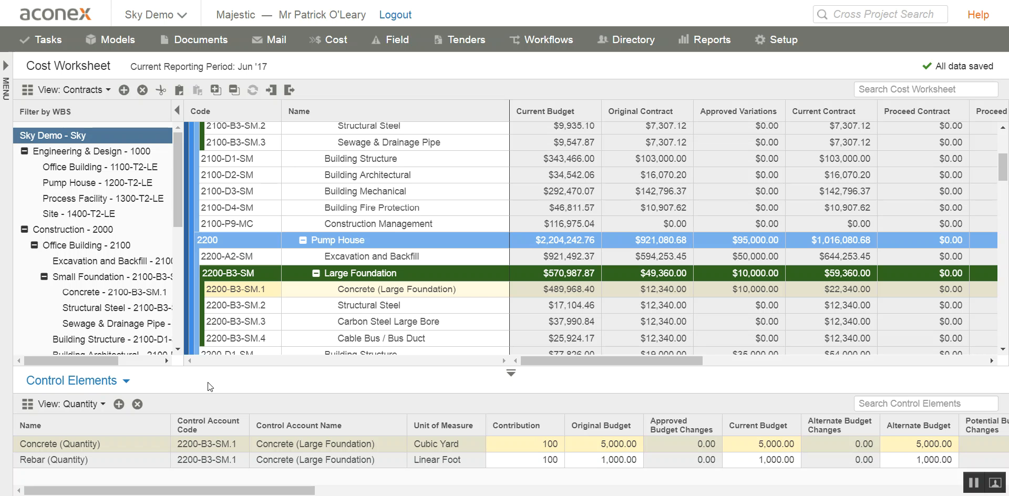
- Open the downstream Contracts register and review the contract items of Construction - Office Building and Construction - Pump House
{"action": "left_click", "coordinate": [6, 67]}
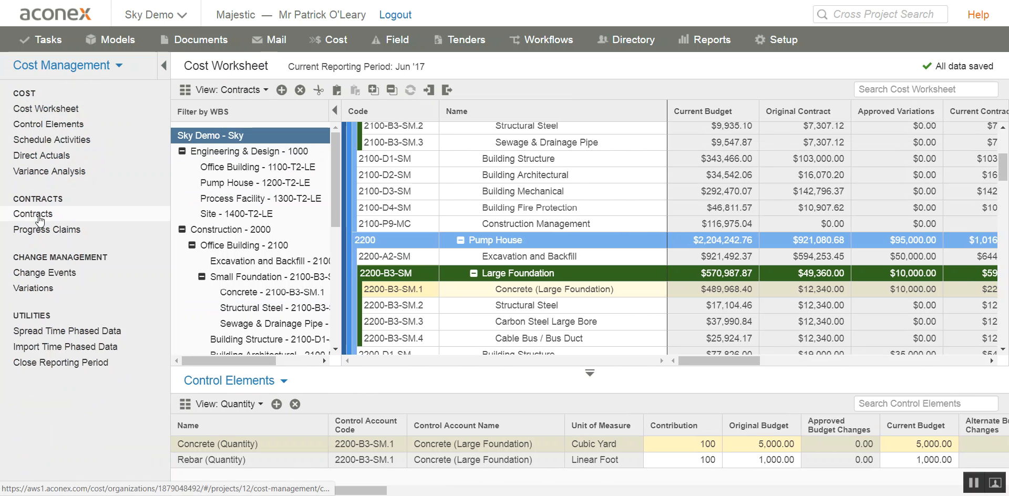
{"action": "left_click", "coordinate": [39, 217]}
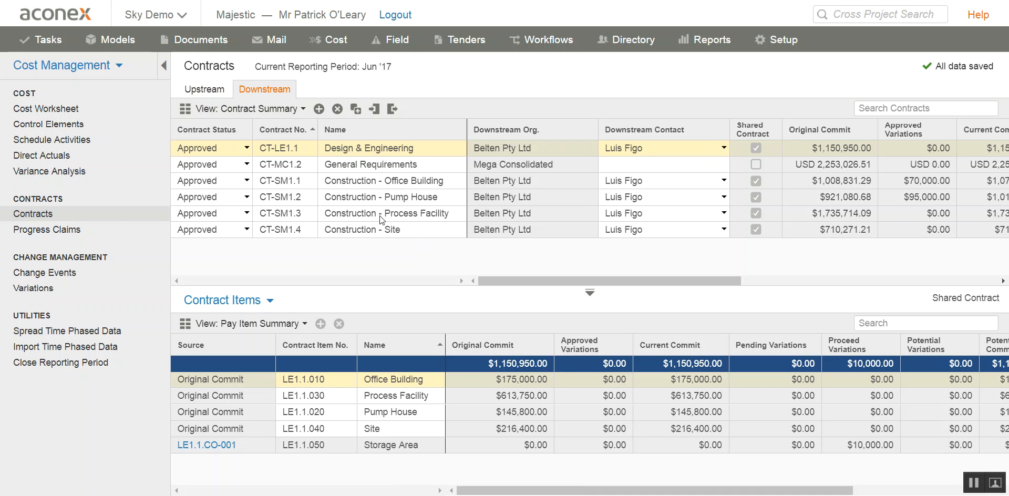
{"action": "left_click", "coordinate": [370, 181]}
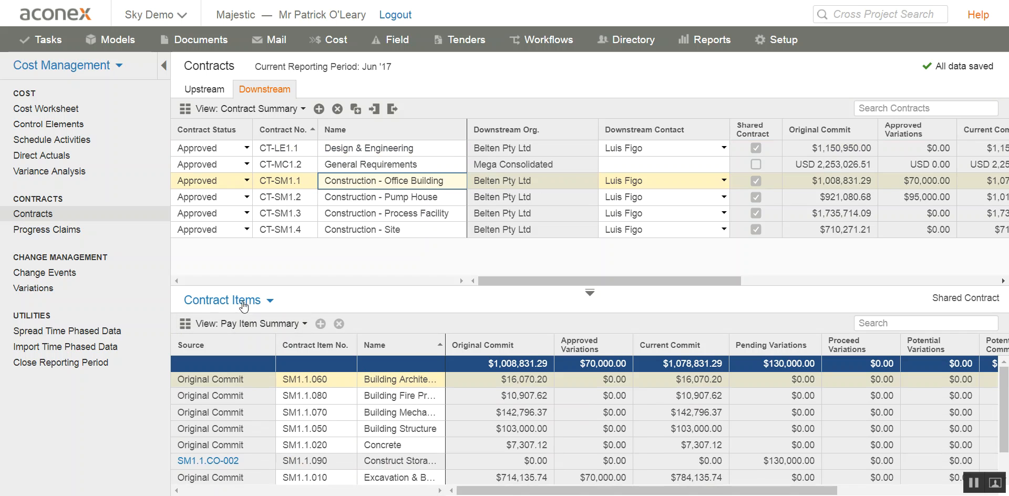
{"action": "left_click", "coordinate": [434, 203]}
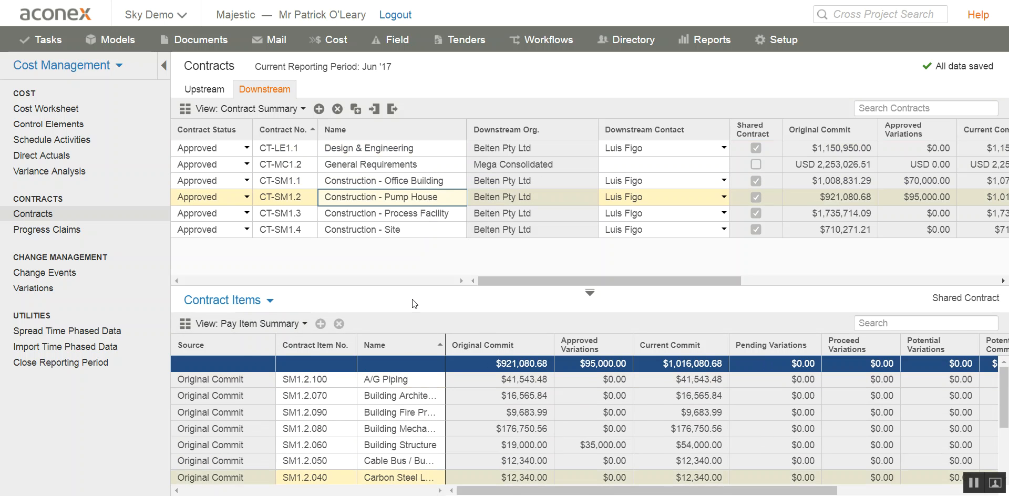
{"action": "left_click_drag", "start_coordinate": [693, 281], "coordinate": [604, 289]}
{"action": "left_click", "coordinate": [395, 215]}
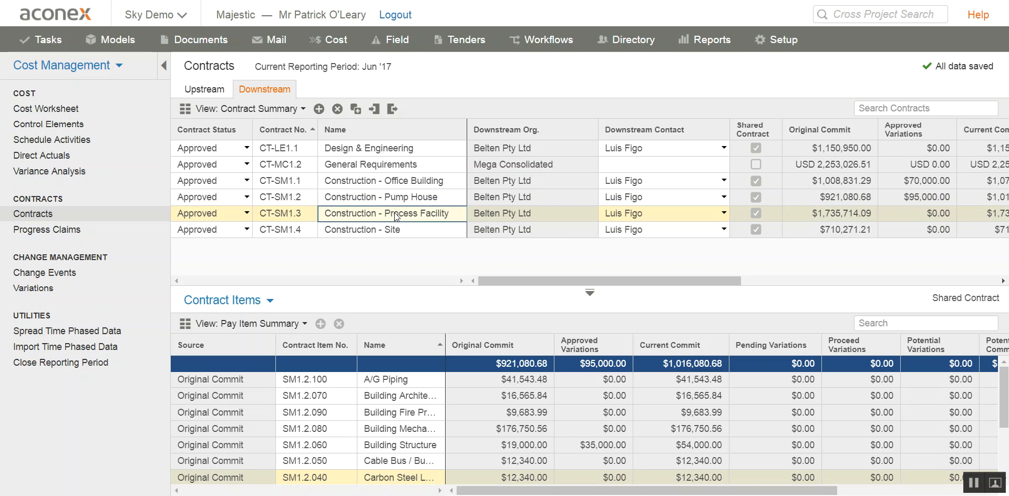
{"action": "left_click", "coordinate": [395, 200]}
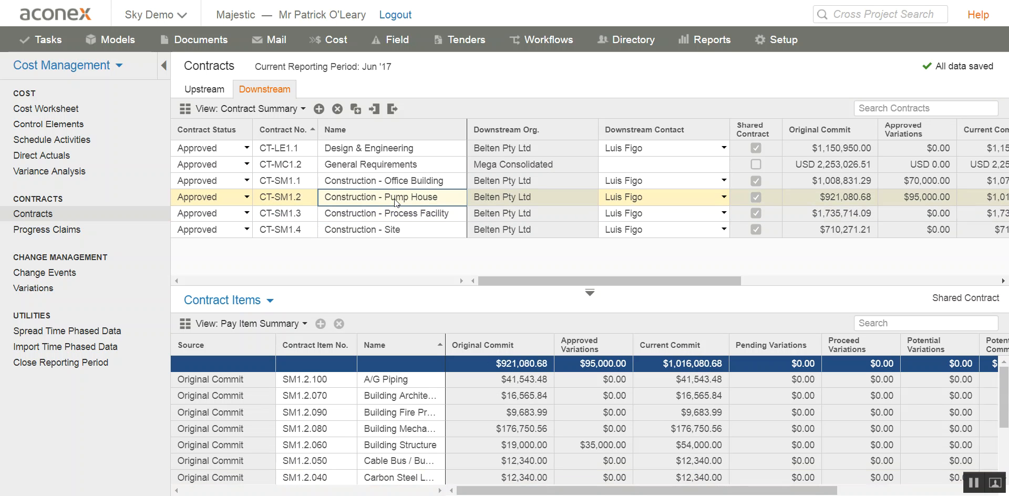
- List the variations of the Construction - Pump House contract, open SM1.2.CO-001 and review its requested and variation amounts
{"action": "left_click", "coordinate": [257, 302]}
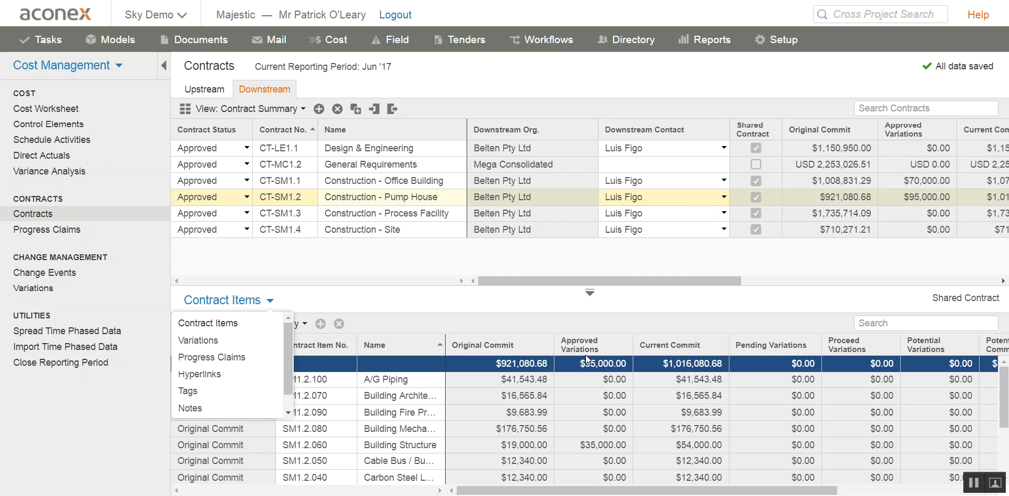
{"action": "left_click", "coordinate": [205, 346]}
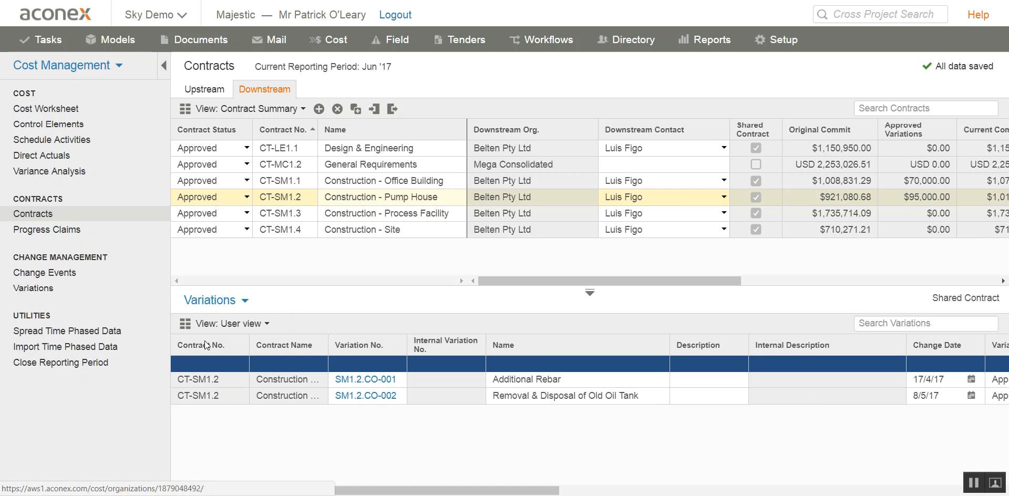
{"action": "left_click", "coordinate": [350, 382]}
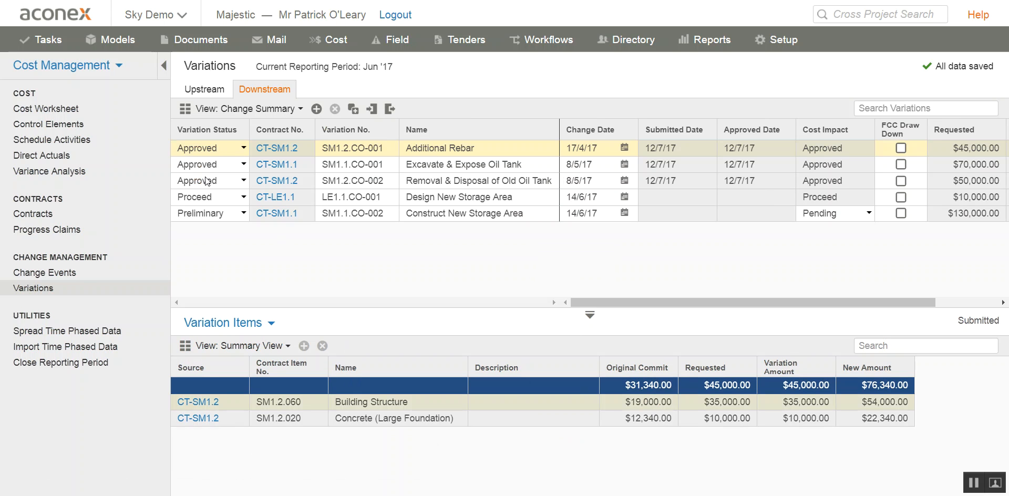
{"action": "left_click_drag", "start_coordinate": [599, 304], "coordinate": [705, 306]}
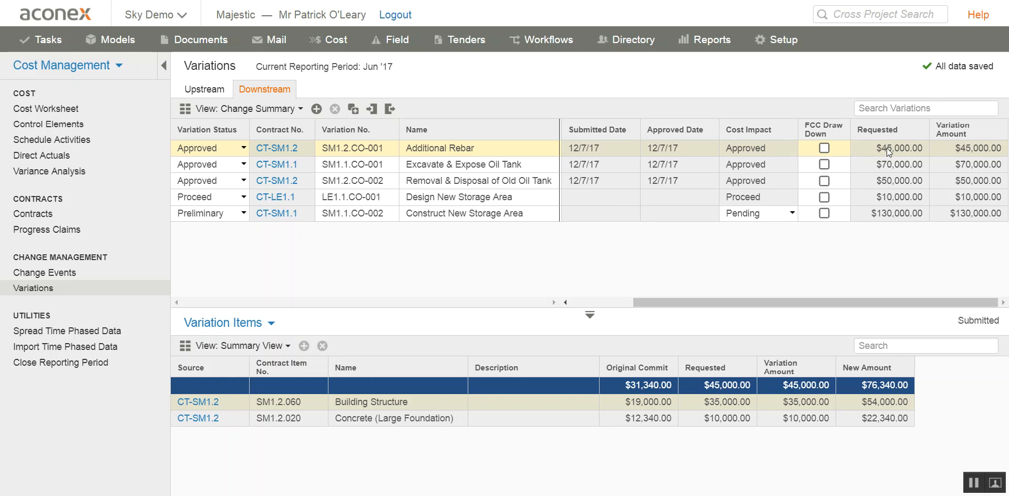
{"action": "right_click", "coordinate": [496, 125]}
{"action": "scroll", "coordinate": [543, 205], "scroll_direction": "down", "scroll_amount": 1}
{"action": "scroll", "coordinate": [543, 205], "scroll_direction": "down", "scroll_amount": 6}
{"action": "scroll", "coordinate": [543, 205], "scroll_direction": "up", "scroll_amount": 7}
{"action": "left_click", "coordinate": [546, 131]}
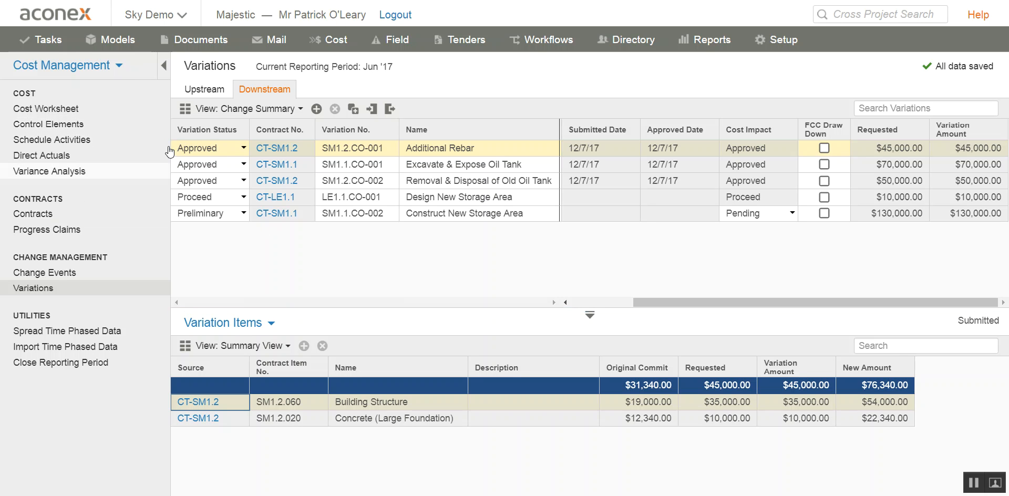
- Return to contract CT-SM1.2 from the Additional Rebar variation, list its progress claims and open the Pump House - May 2017 claim
{"action": "left_click", "coordinate": [279, 153]}
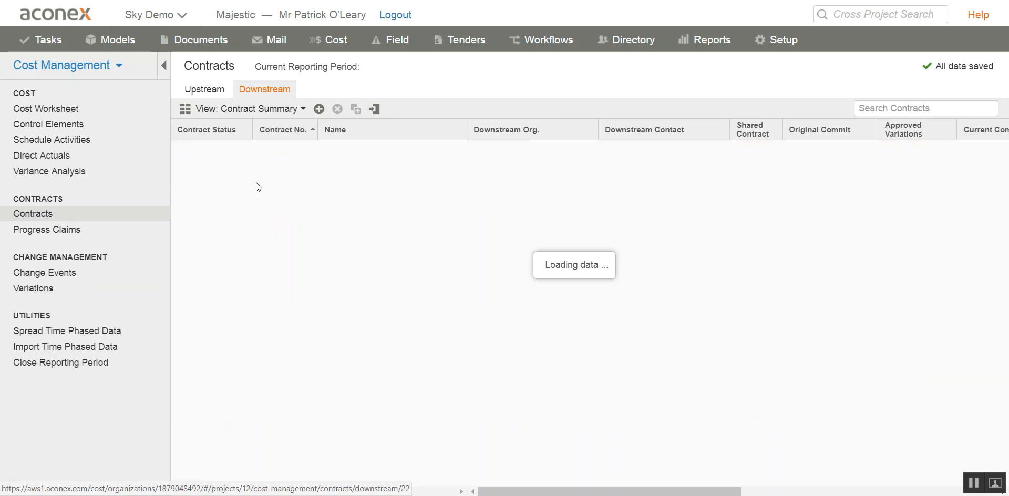
{"action": "left_click", "coordinate": [247, 301]}
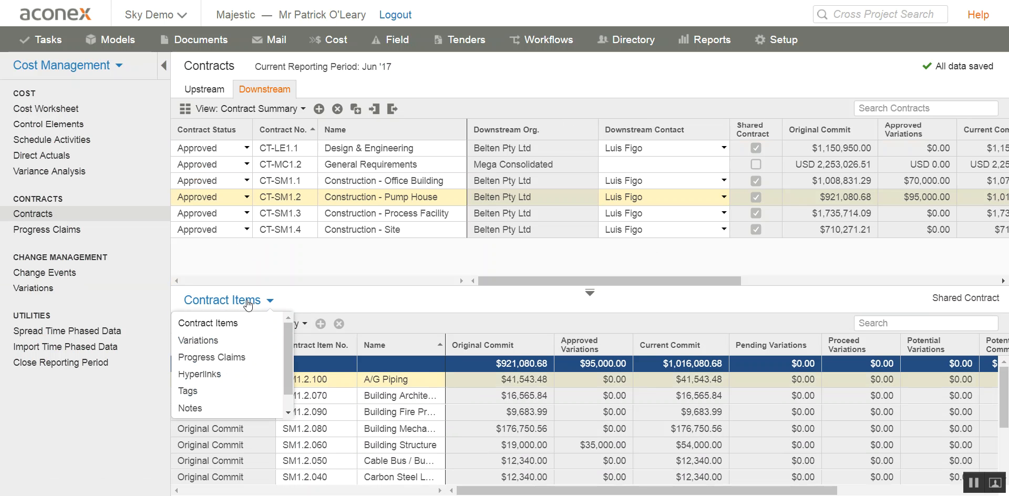
{"action": "left_click", "coordinate": [212, 358]}
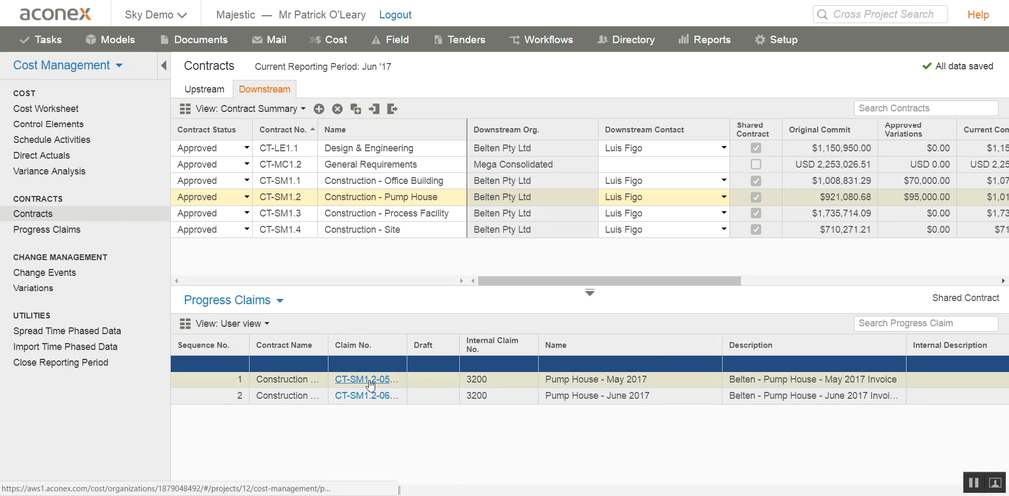
{"action": "left_click", "coordinate": [368, 379]}
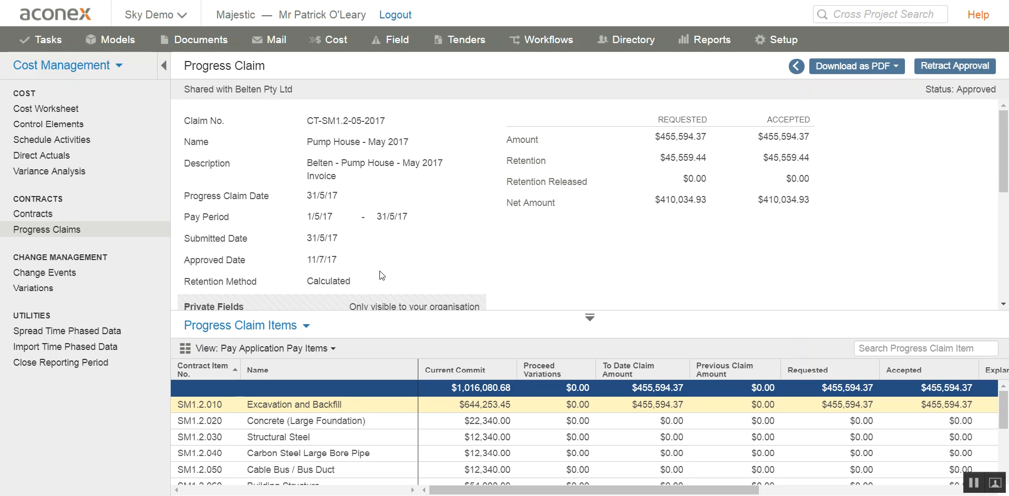
- Return to the Contracts register, switch it to the User view and bring the Default Control Account and Default Control Element columns into view
{"action": "left_click", "coordinate": [53, 218]}
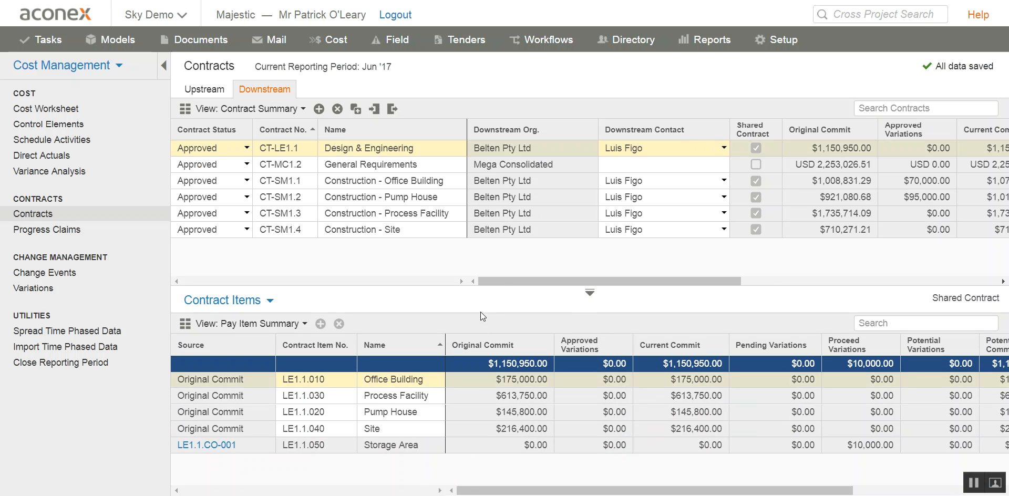
{"action": "left_click_drag", "start_coordinate": [500, 278], "coordinate": [499, 258]}
{"action": "left_click", "coordinate": [269, 110]}
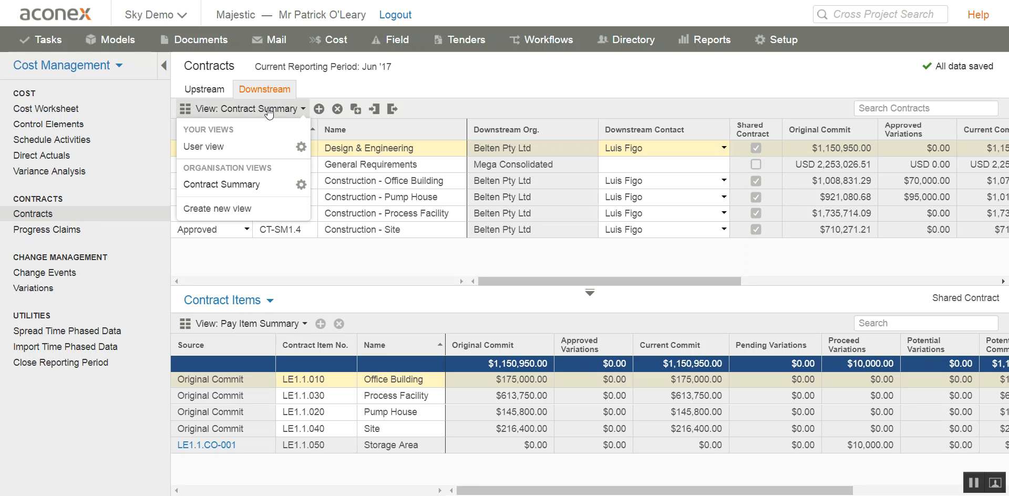
{"action": "left_click", "coordinate": [280, 146]}
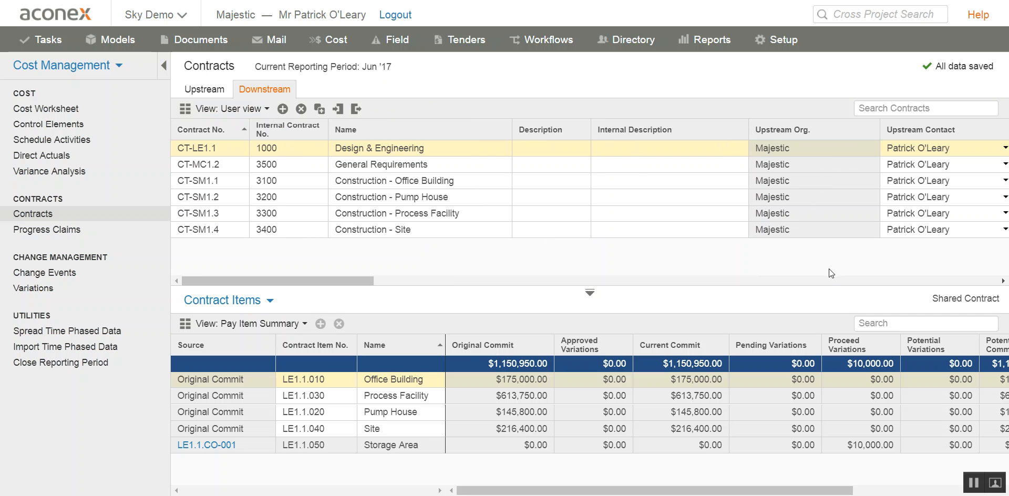
{"action": "left_click_drag", "start_coordinate": [358, 280], "coordinate": [550, 277]}
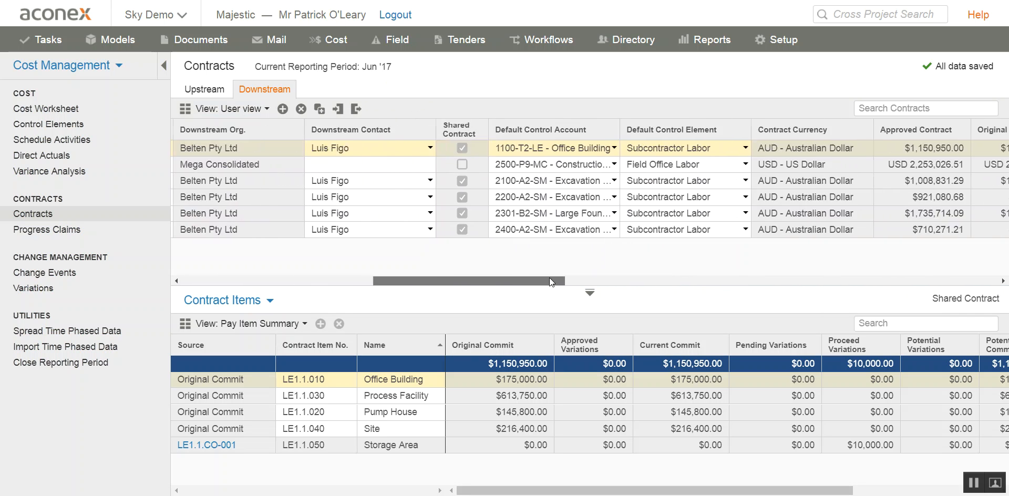
- Choose 1100-T2-LE - Office Building as the default control account for the Design & Engineering contract
{"action": "left_click", "coordinate": [613, 149]}
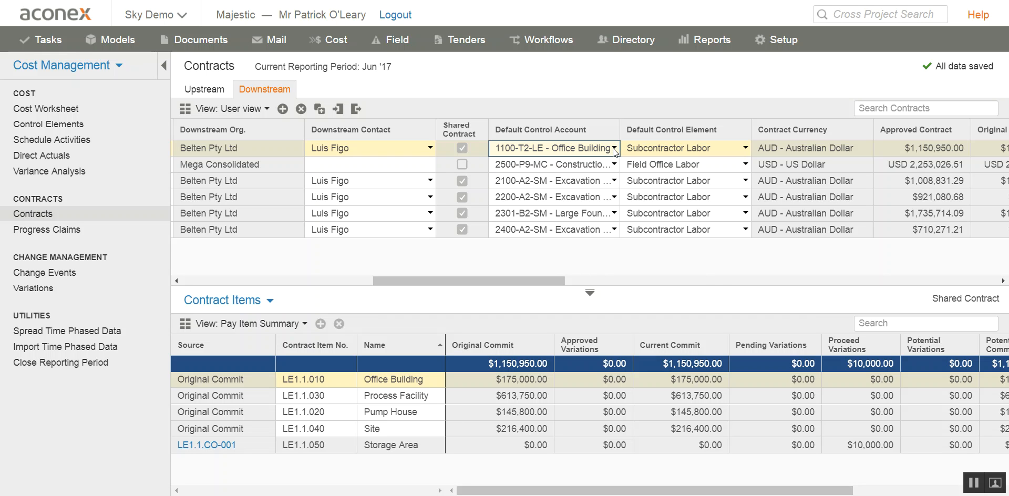
{"action": "left_click", "coordinate": [613, 148]}
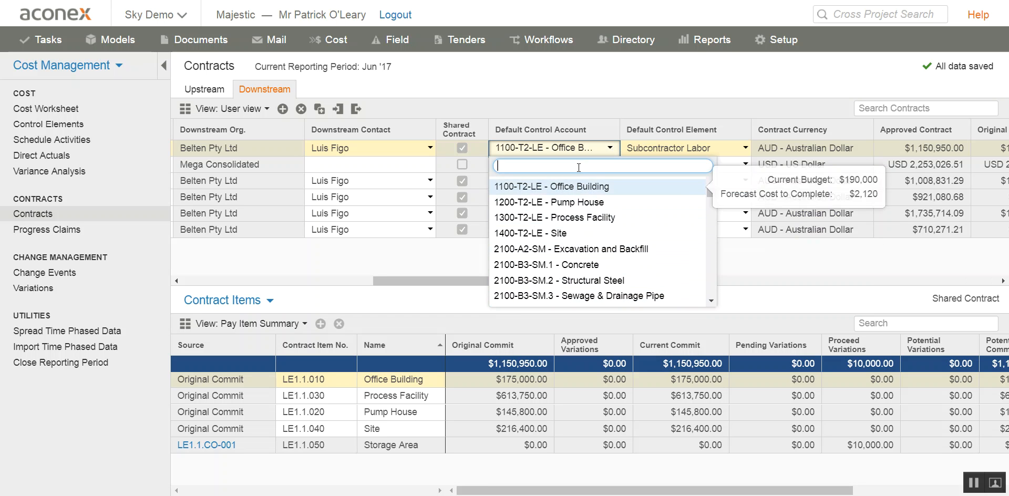
{"action": "left_click", "coordinate": [546, 187]}
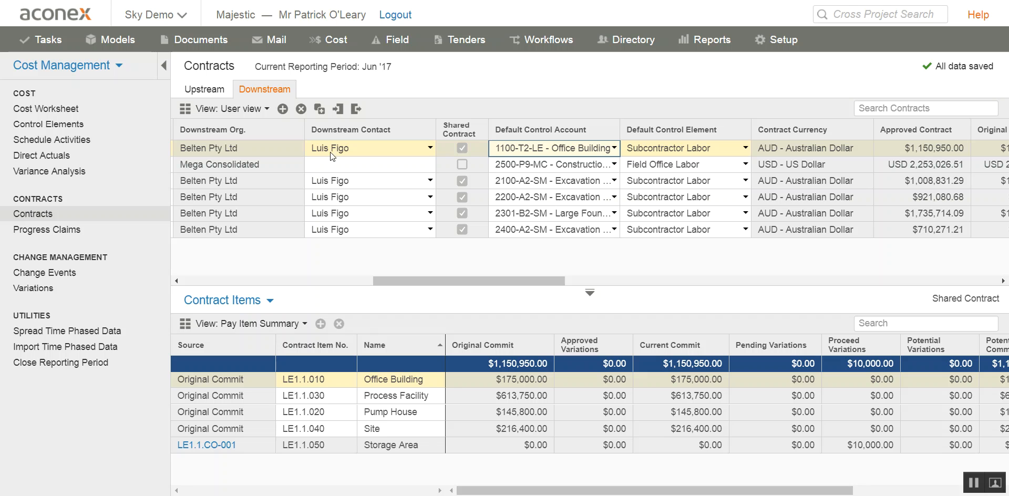
- Open Change Events and follow the Excavation & Backfill item of Removal of Old Oil Tank to its variation SM1.1.CO-001
{"action": "left_click", "coordinate": [41, 274]}
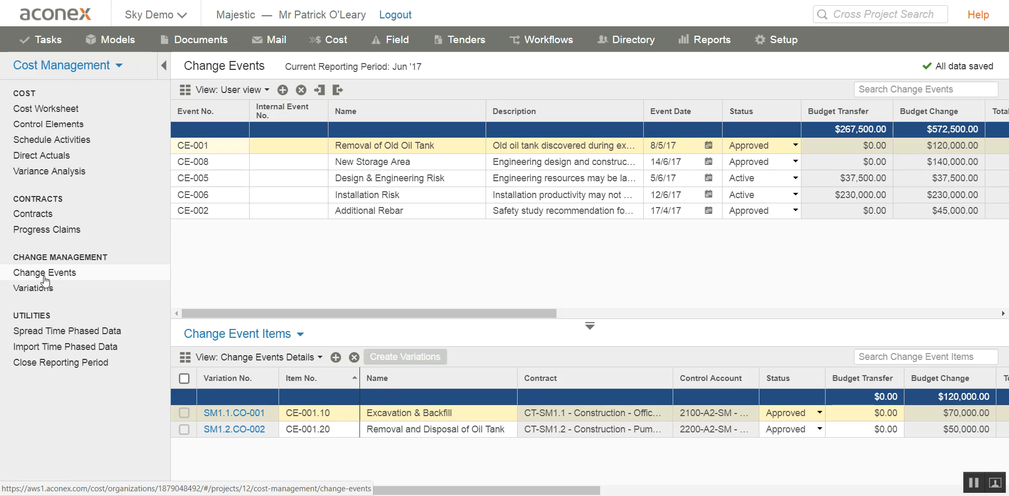
{"action": "left_click", "coordinate": [45, 283]}
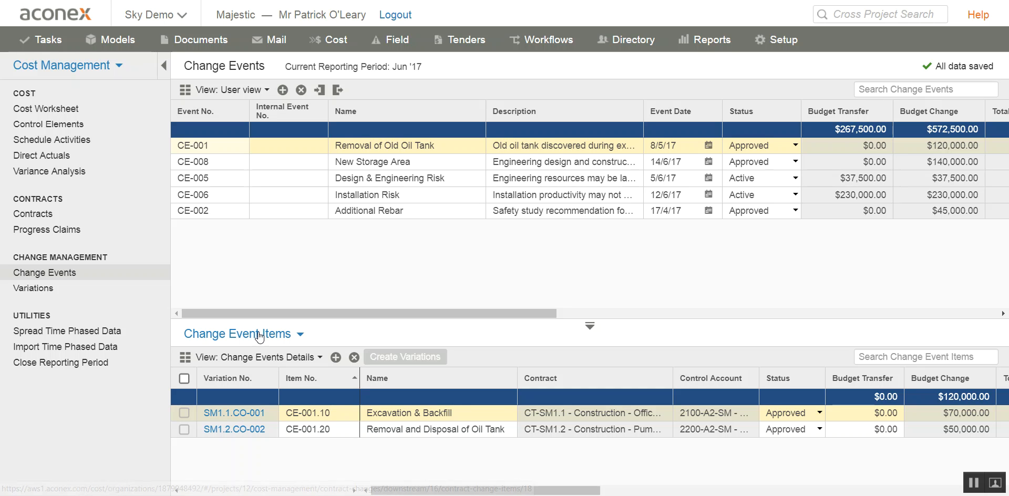
{"action": "left_click", "coordinate": [242, 414]}
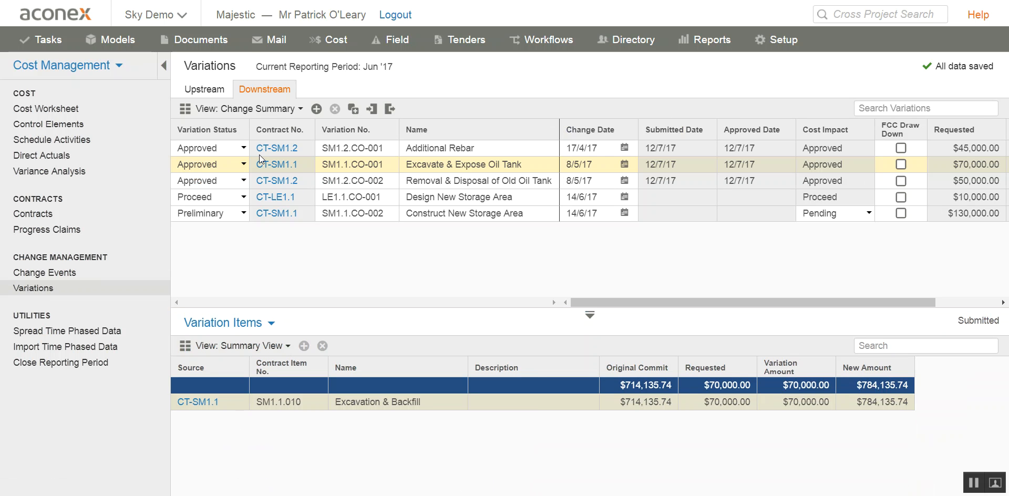
- Return to Change Events, show the attachments of Removal of Old Oil Tank and list the attachment types that can be added
{"action": "left_click", "coordinate": [75, 279]}
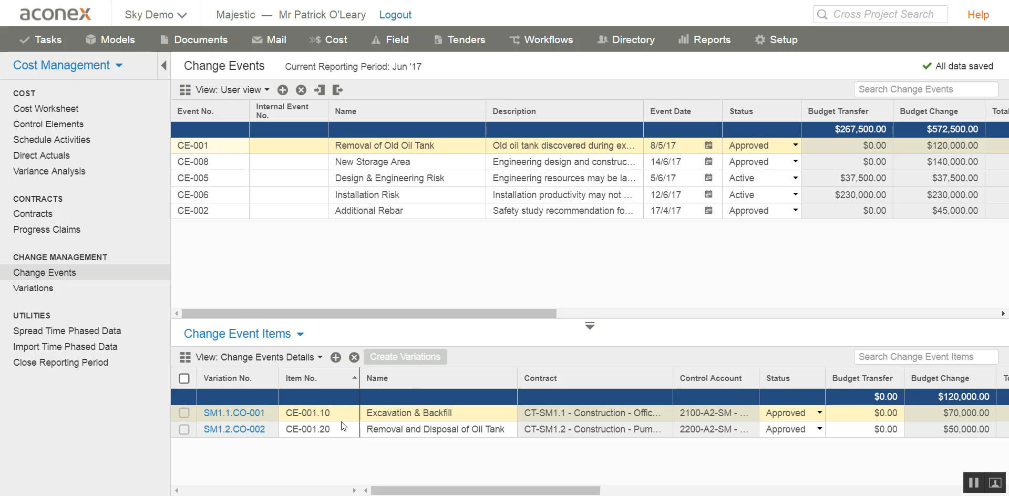
{"action": "left_click", "coordinate": [240, 340]}
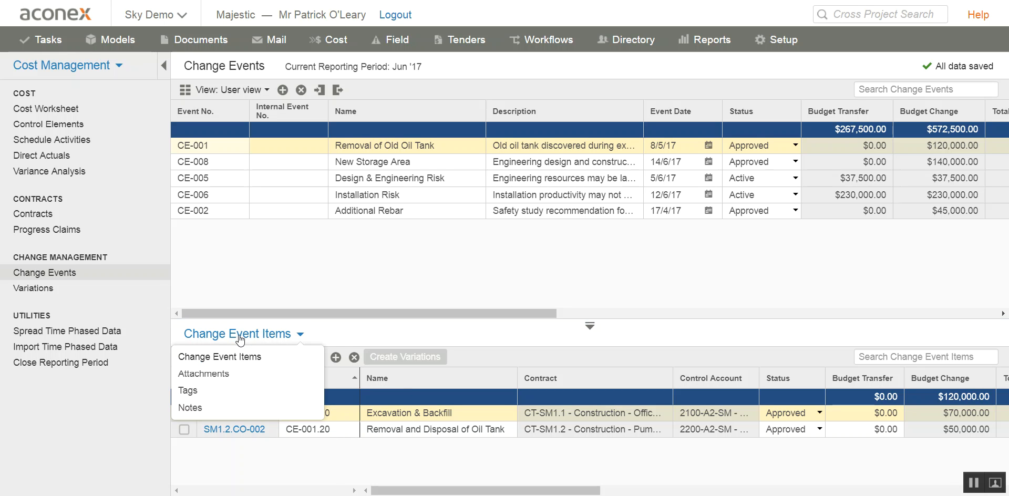
{"action": "left_click", "coordinate": [217, 374]}
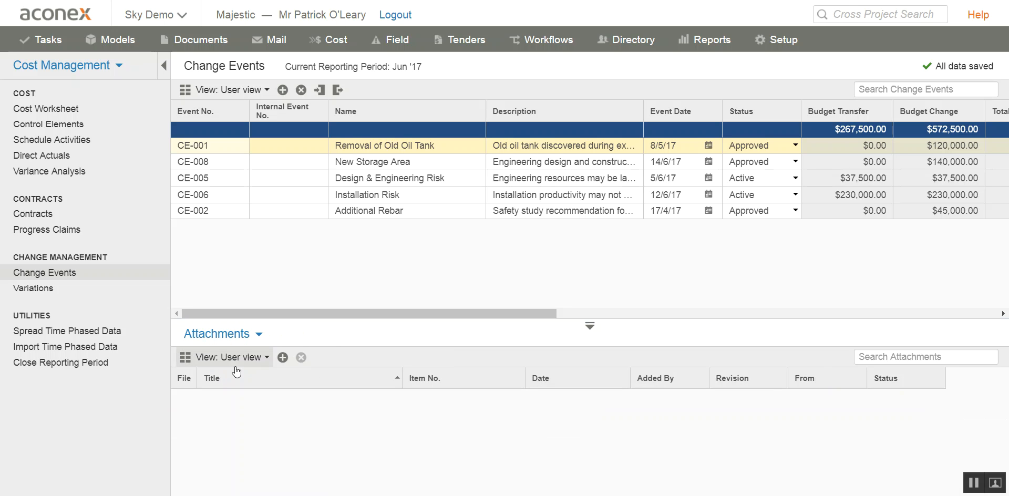
{"action": "left_click", "coordinate": [284, 357]}
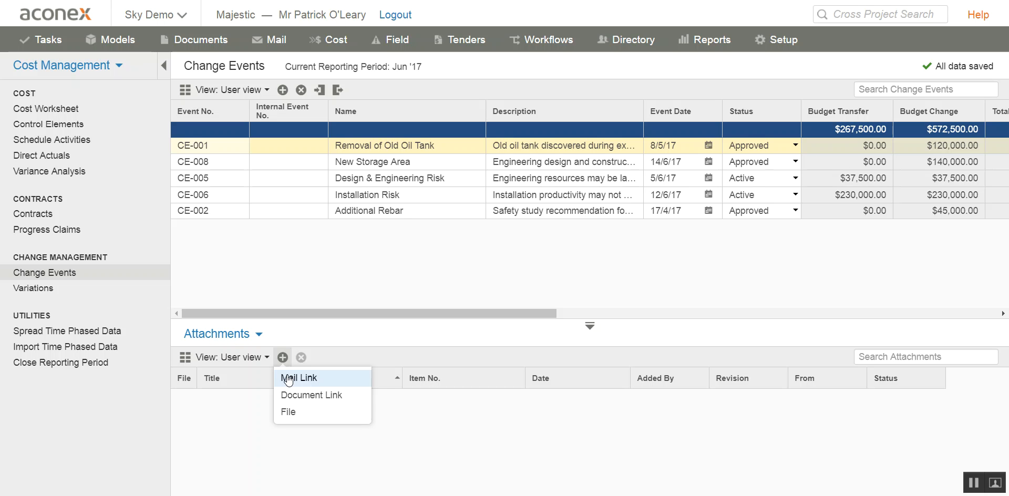
- Show the attachments of the Additional Rebar change event and open its linked mail BEL-RFI-000005
{"action": "left_click", "coordinate": [400, 217]}
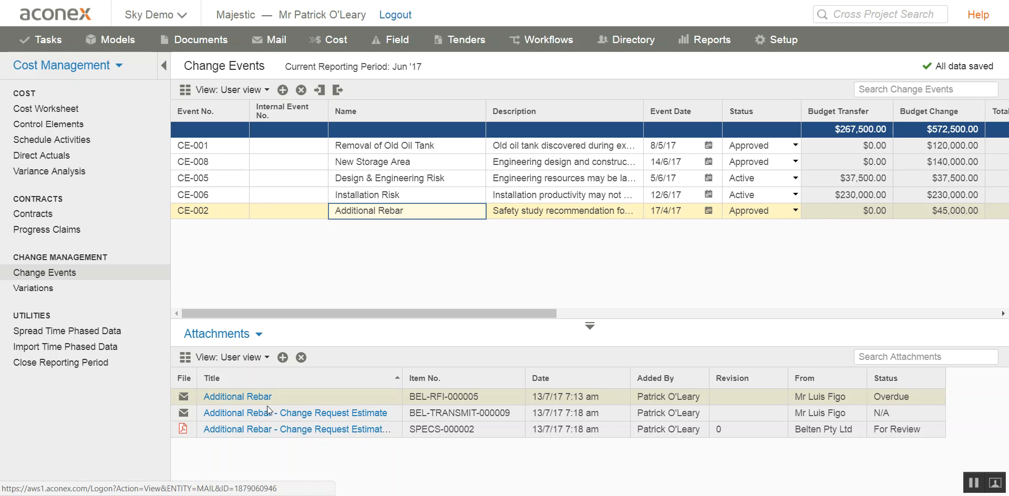
{"action": "left_click", "coordinate": [251, 398]}
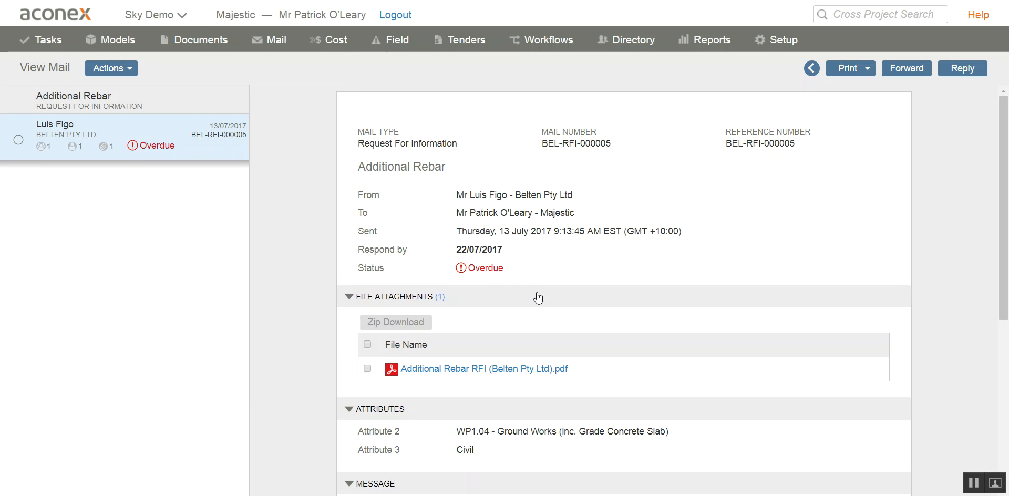
- Read through the Additional Rebar request for information, then leave the mail and return to the Sky Demo project's Cost Management
{"action": "scroll", "coordinate": [565, 308], "scroll_direction": "down", "scroll_amount": 3}
{"action": "scroll", "coordinate": [558, 309], "scroll_direction": "up", "scroll_amount": 3}
{"action": "left_click", "coordinate": [810, 68]}
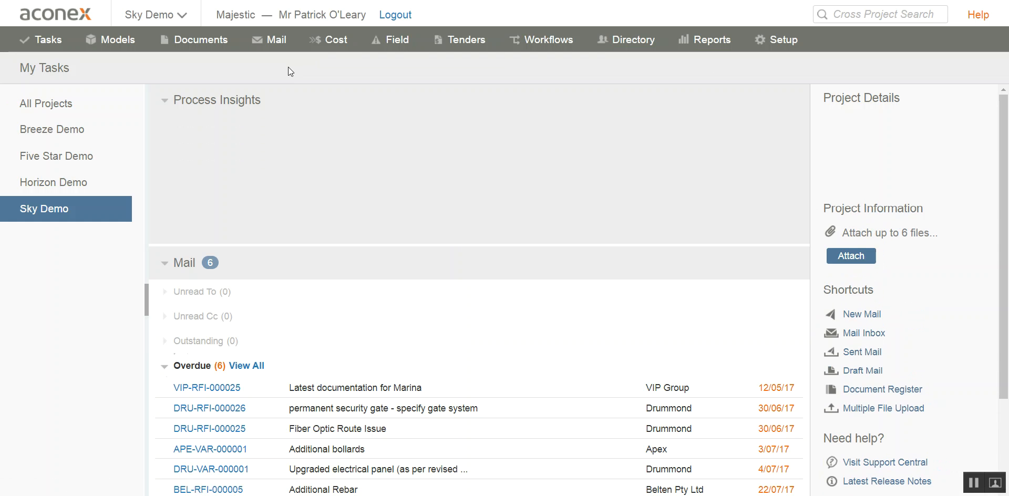
{"action": "left_click", "coordinate": [332, 39]}
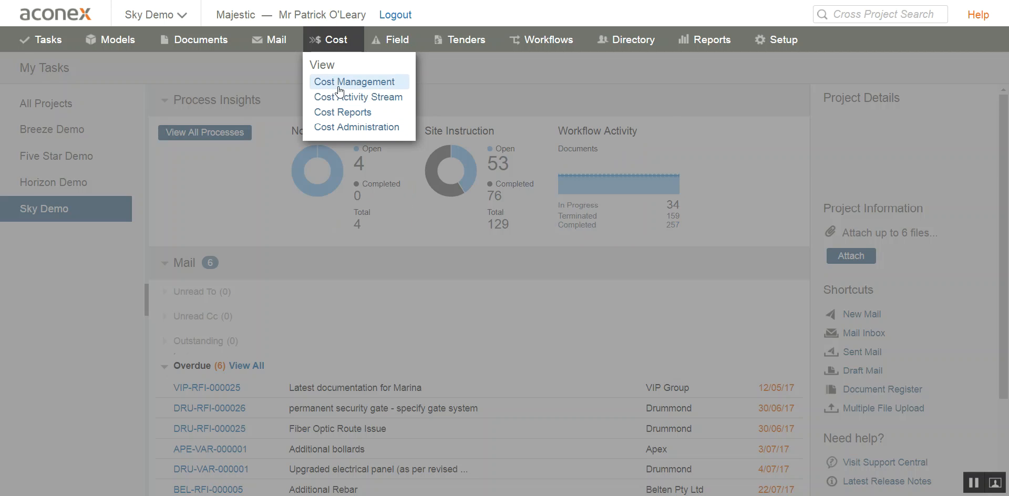
{"action": "left_click", "coordinate": [338, 84]}
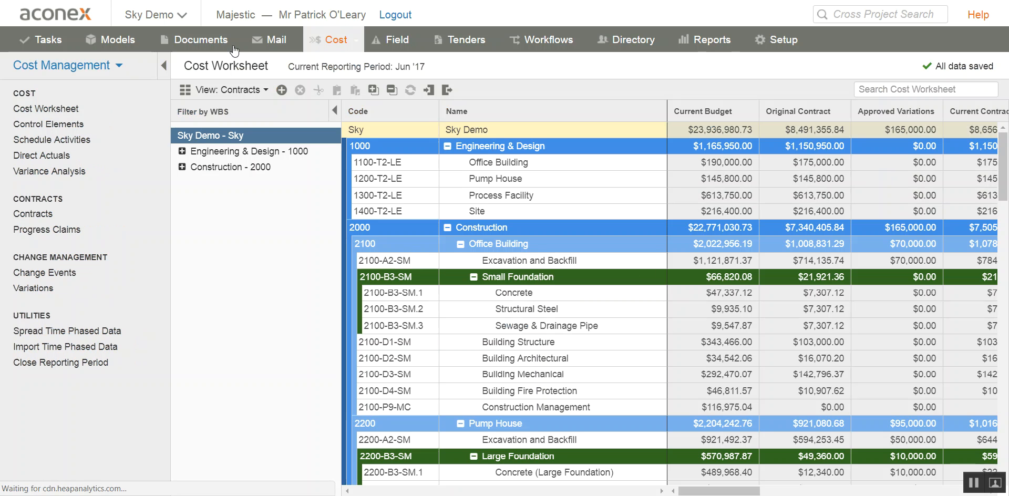
- Switch from Cost Management to the Cost Activity Stream and look through the logged contract, period and variation changes
{"action": "left_click", "coordinate": [95, 66]}
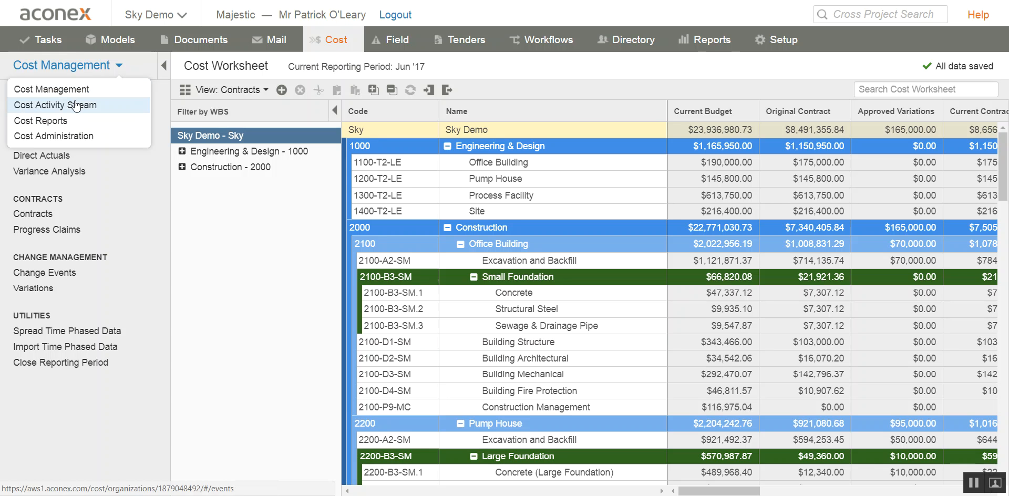
{"action": "left_click", "coordinate": [76, 105]}
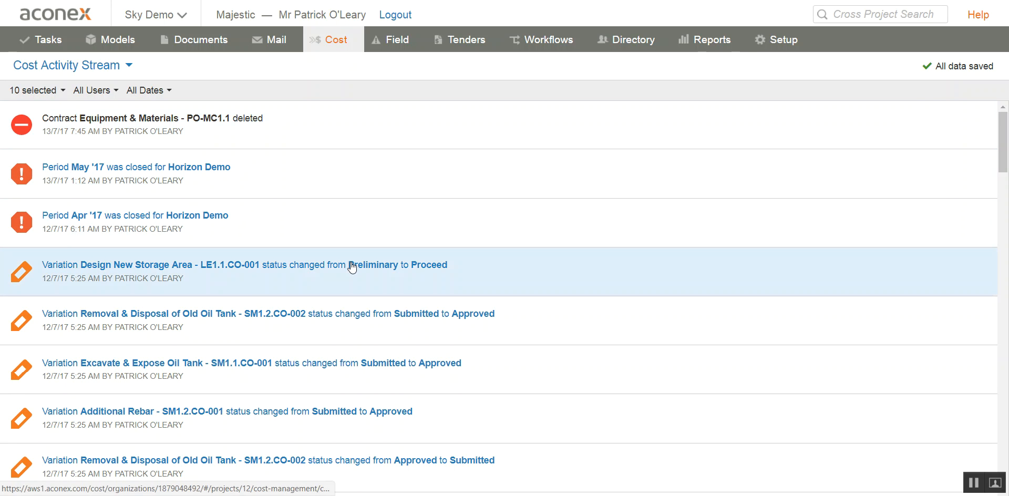
{"action": "scroll", "coordinate": [352, 268], "scroll_direction": "down", "scroll_amount": 4}
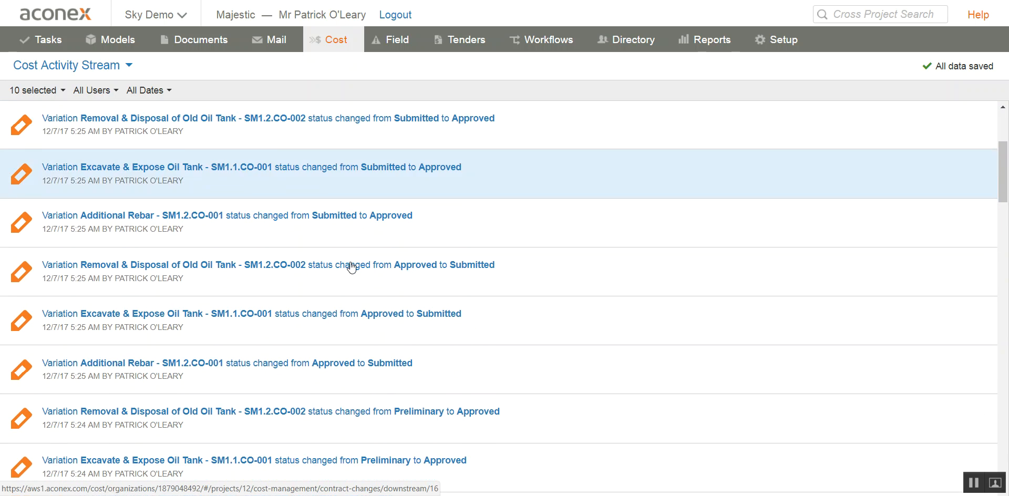
{"action": "scroll", "coordinate": [363, 300], "scroll_direction": "up", "scroll_amount": 3}
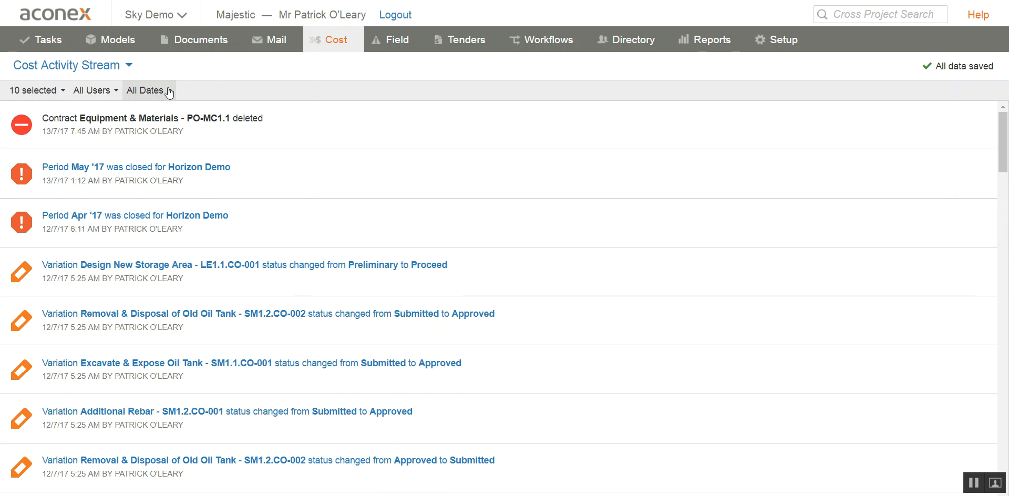
- Examine the activity stream's filter options for dates, users and record types, leaving the filters as they are
{"action": "left_click", "coordinate": [169, 93]}
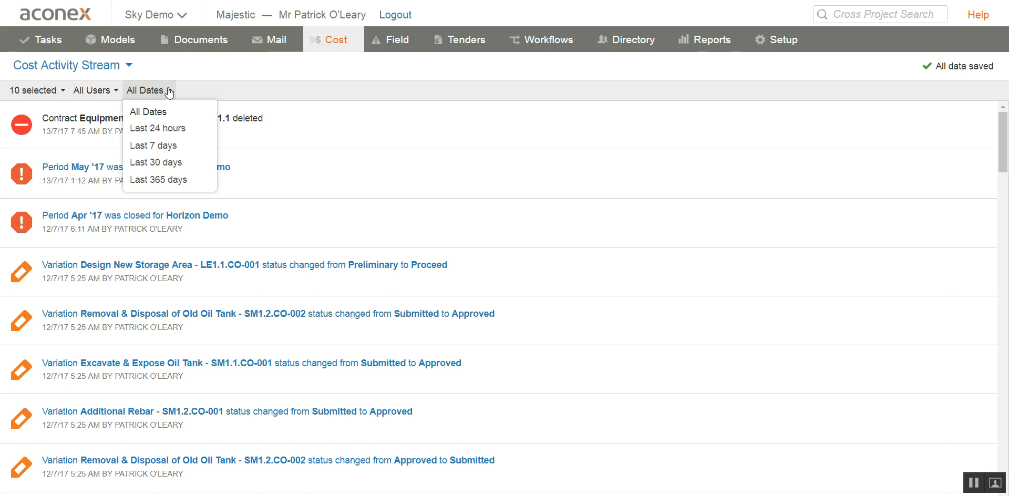
{"action": "left_click", "coordinate": [109, 96]}
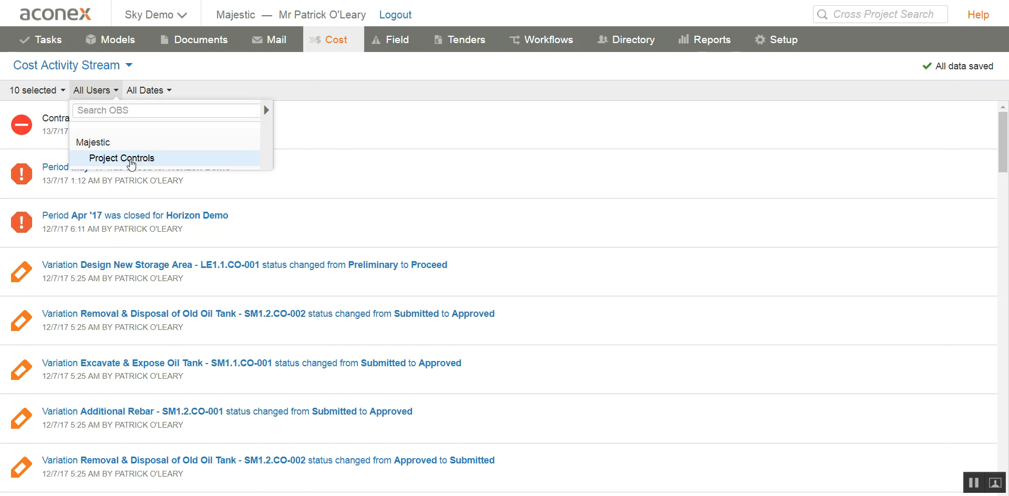
{"action": "left_click", "coordinate": [45, 95]}
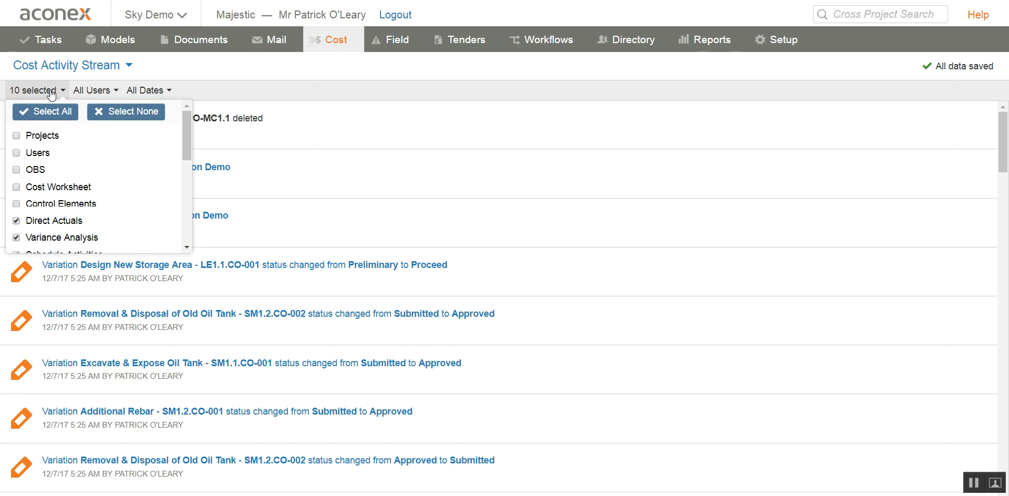
{"action": "scroll", "coordinate": [84, 152], "scroll_direction": "down", "scroll_amount": 1}
{"action": "scroll", "coordinate": [84, 153], "scroll_direction": "down", "scroll_amount": 4}
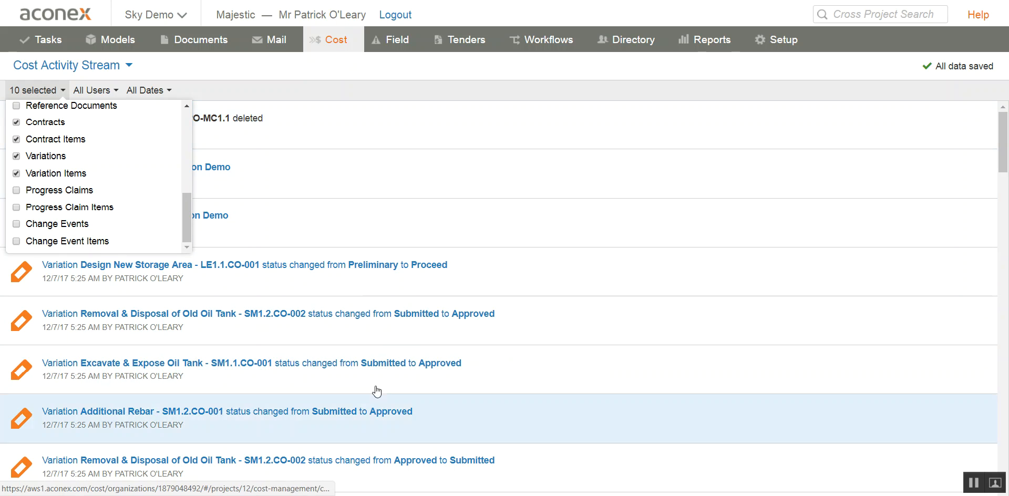
{"action": "left_click", "coordinate": [100, 67]}
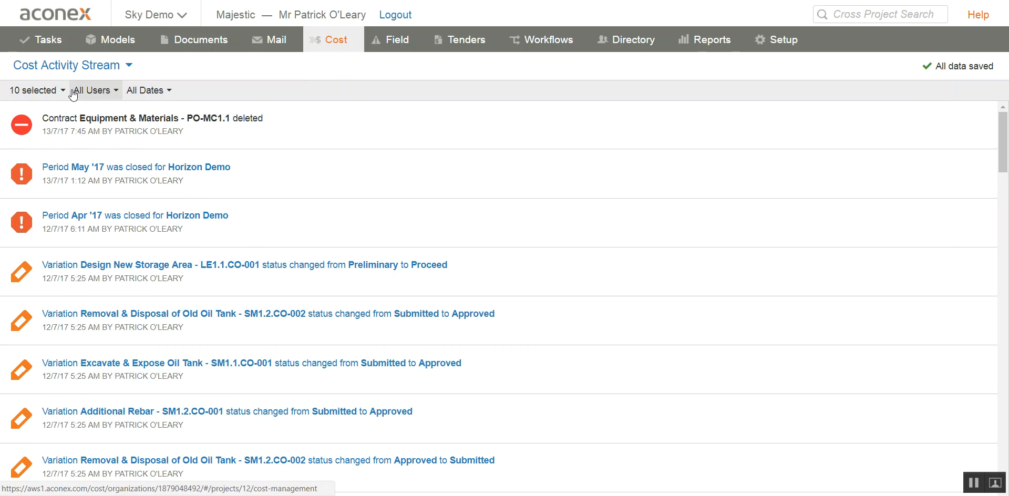